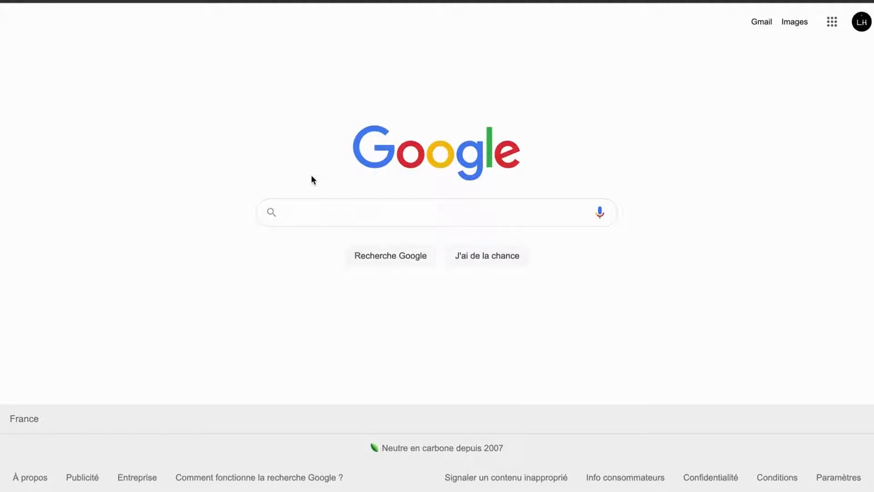
Step: Search Google for "amazon" and open the Amazon.fr home page from the results
{"action": "type", "text": "am"}
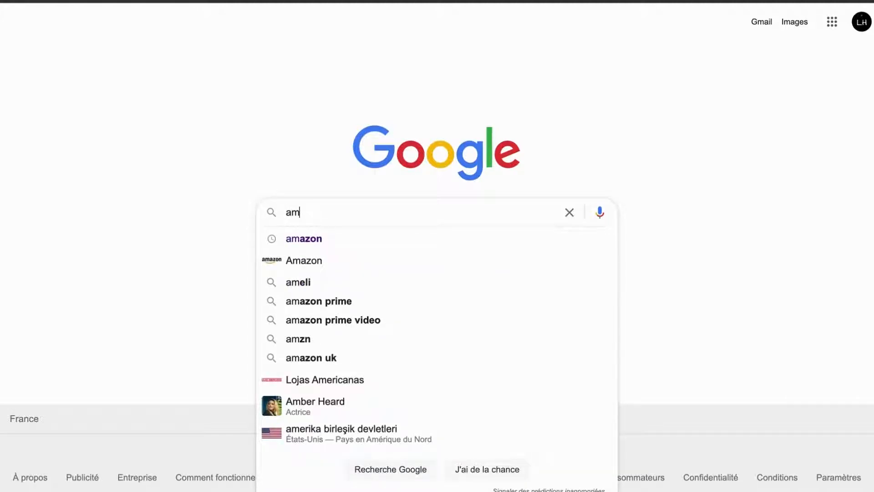
{"action": "key", "text": "Down"}
{"action": "key", "text": "Return"}
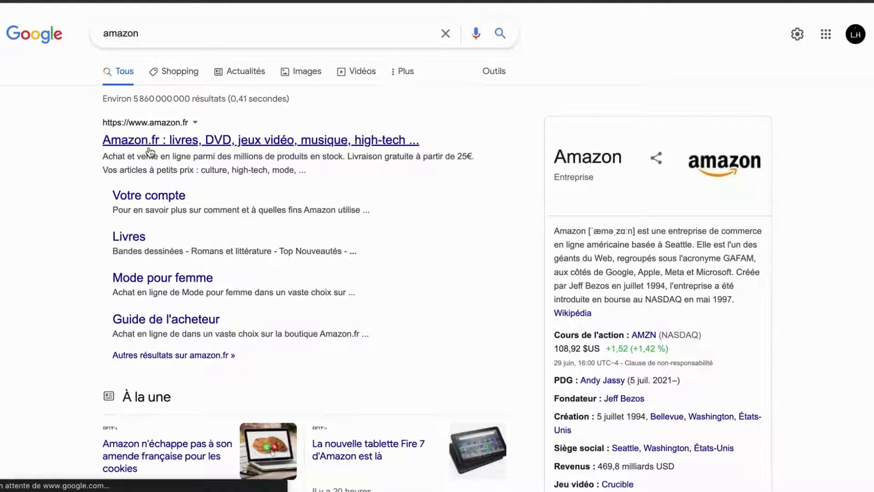
{"action": "left_click", "coordinate": [149, 151]}
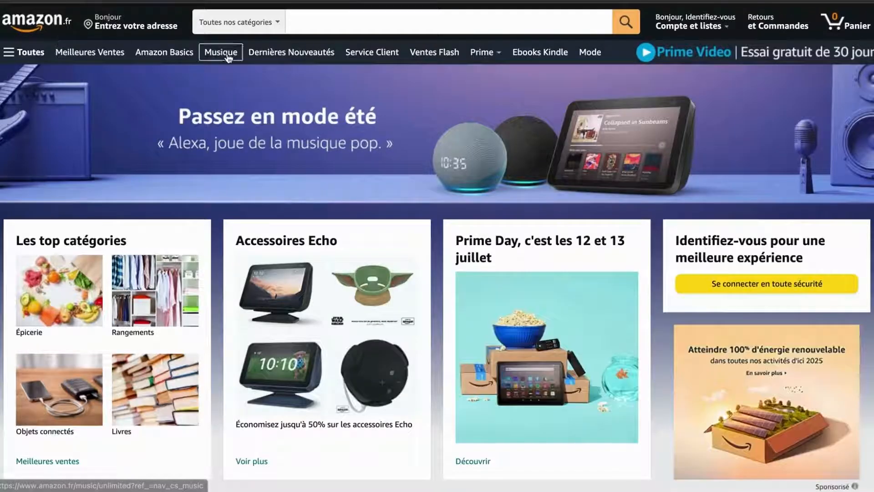
Step: Search all categories on Amazon.fr for "carnet de notes"
{"action": "left_click", "coordinate": [381, 32]}
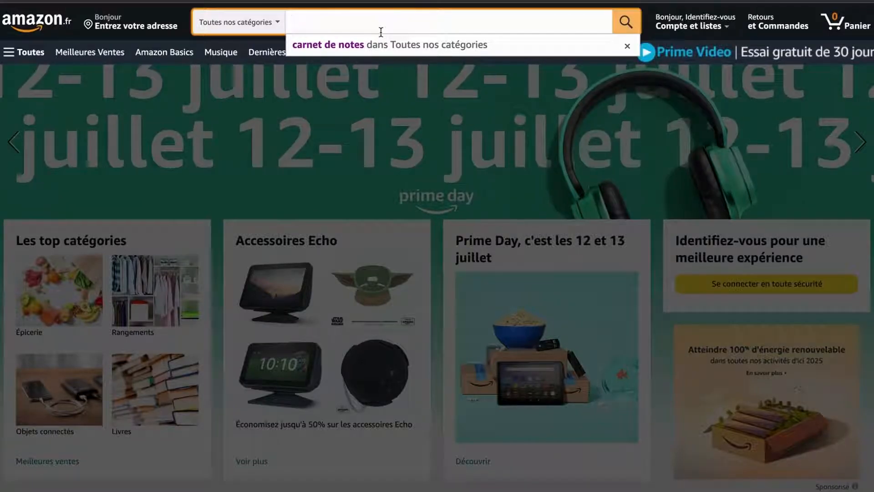
{"action": "key", "text": "Down"}
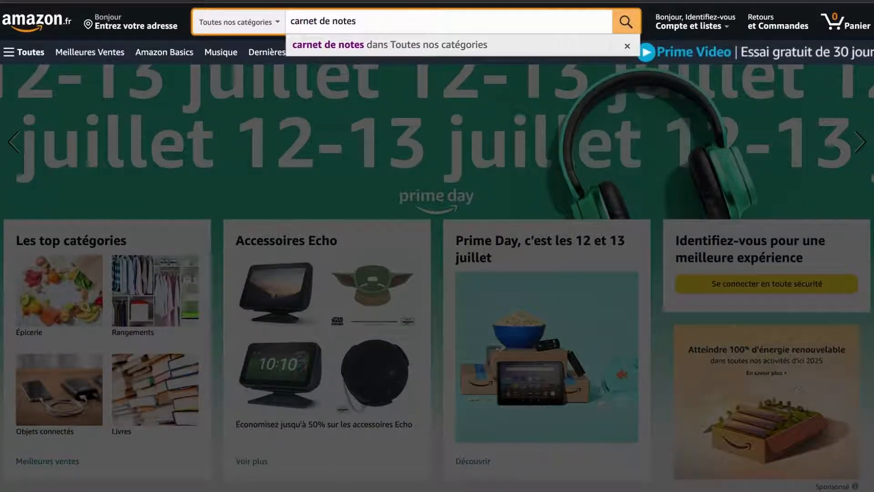
{"action": "key", "text": "Return"}
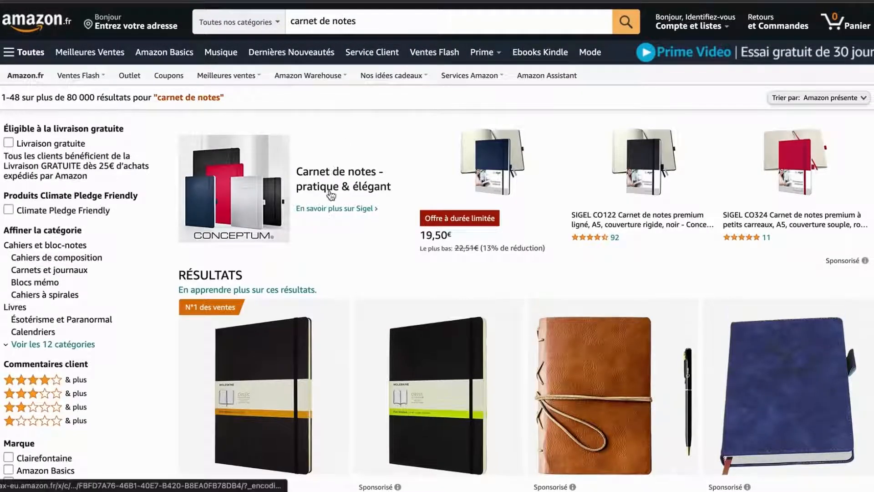
Step: Browse the notebook search results, examining the covers, prices and ratings of the listed products
{"action": "scroll", "coordinate": [324, 237], "scroll_direction": "down", "scroll_amount": 4}
{"action": "scroll", "coordinate": [324, 237], "scroll_direction": "down", "scroll_amount": 5}
{"action": "scroll", "coordinate": [323, 231], "scroll_direction": "up", "scroll_amount": 2}
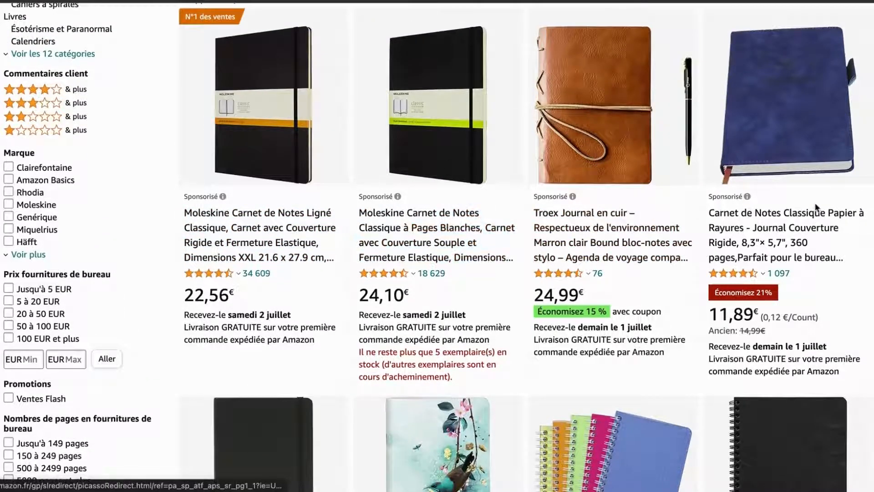
{"action": "scroll", "coordinate": [259, 212], "scroll_direction": "down", "scroll_amount": 2}
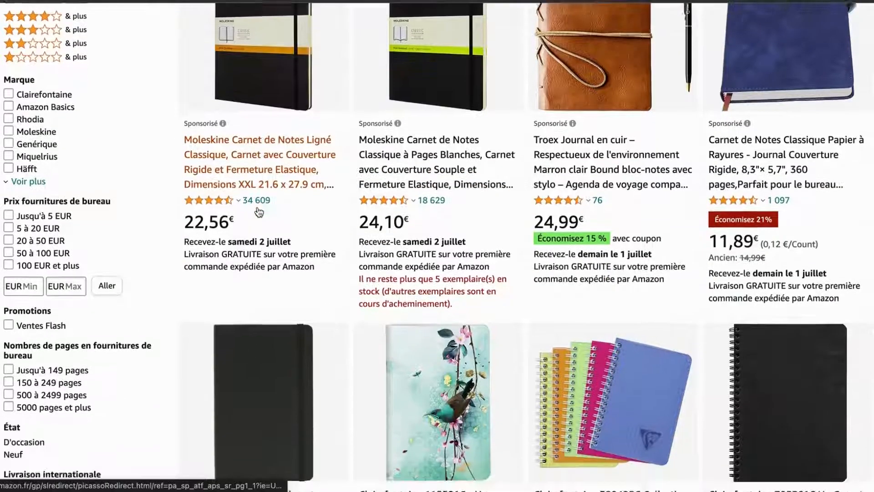
{"action": "scroll", "coordinate": [259, 212], "scroll_direction": "down", "scroll_amount": 5}
{"action": "scroll", "coordinate": [259, 211], "scroll_direction": "down", "scroll_amount": 9}
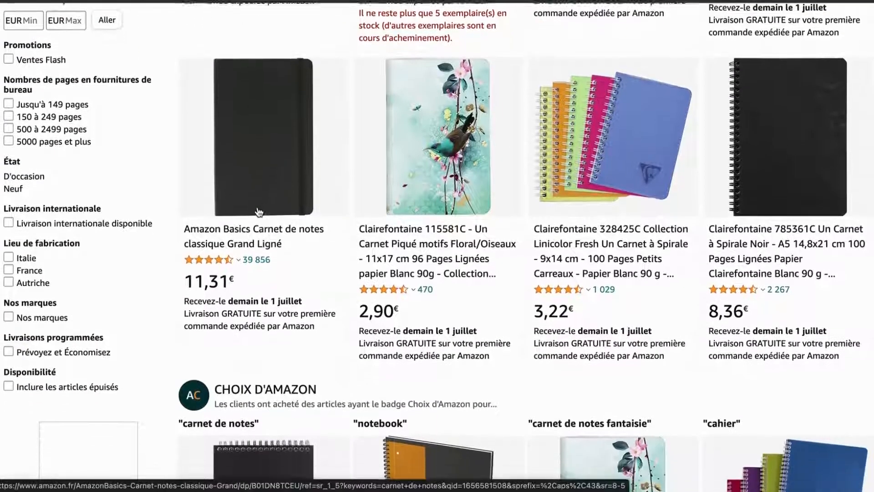
{"action": "scroll", "coordinate": [258, 212], "scroll_direction": "down", "scroll_amount": 13}
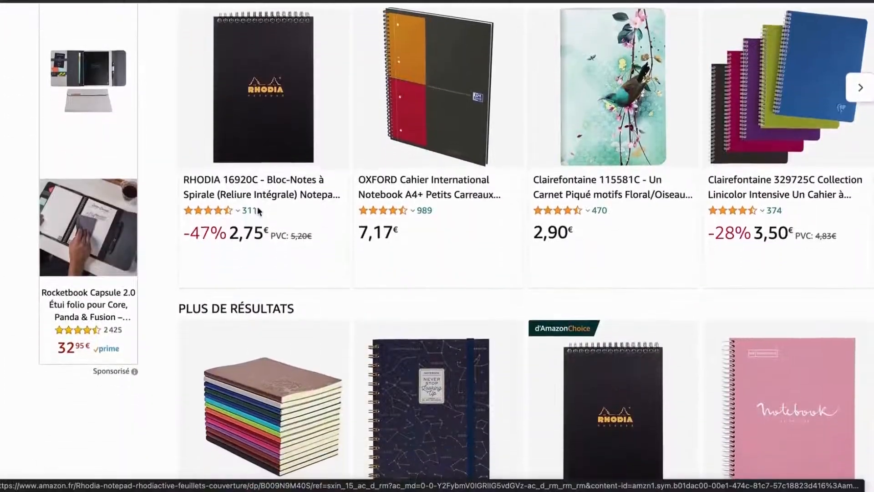
{"action": "scroll", "coordinate": [259, 212], "scroll_direction": "down", "scroll_amount": 12}
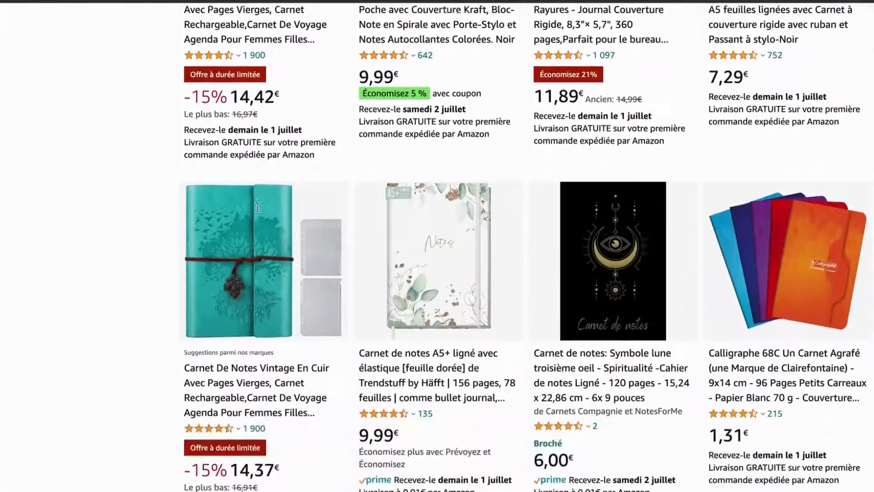
{"action": "scroll", "coordinate": [259, 212], "scroll_direction": "down", "scroll_amount": 13}
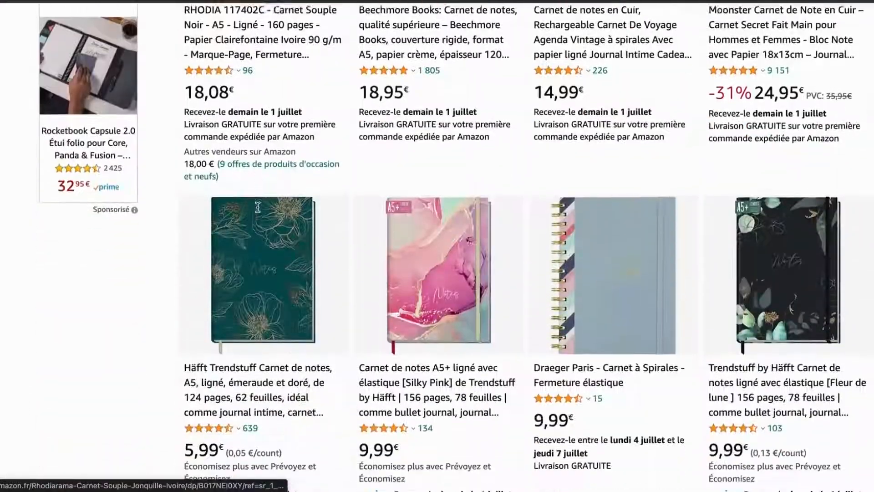
{"action": "scroll", "coordinate": [258, 206], "scroll_direction": "down", "scroll_amount": 6}
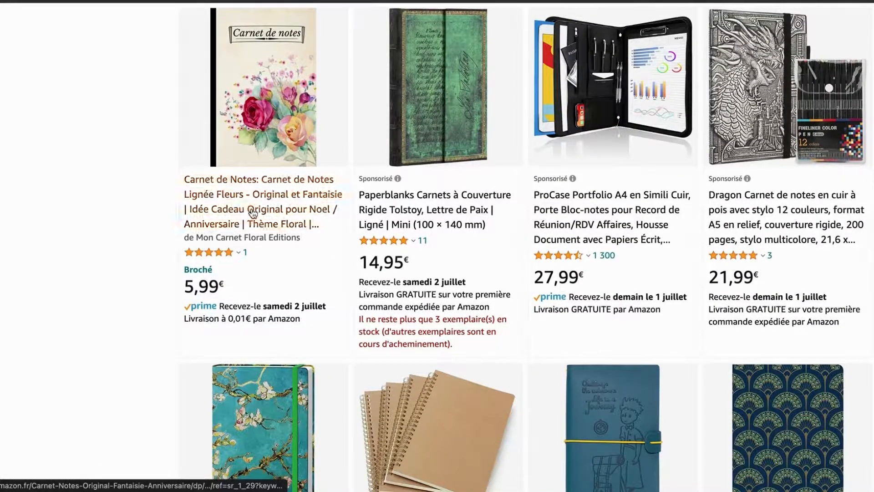
Step: Open the floral "Carnet de Notes Lignée Fleurs" product listing in a separate tab, keeping the search results open
{"action": "right_click", "coordinate": [276, 204]}
{"action": "left_click", "coordinate": [109, 230]}
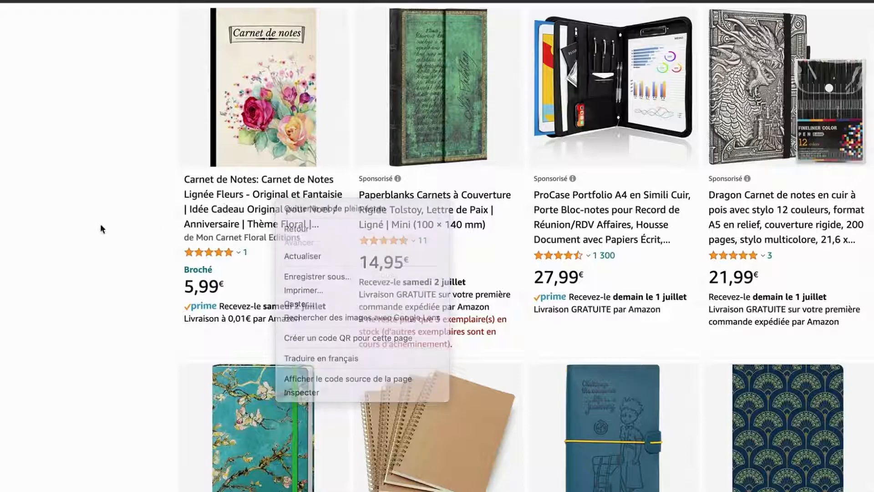
{"action": "right_click", "coordinate": [254, 218]}
{"action": "left_click", "coordinate": [278, 219]}
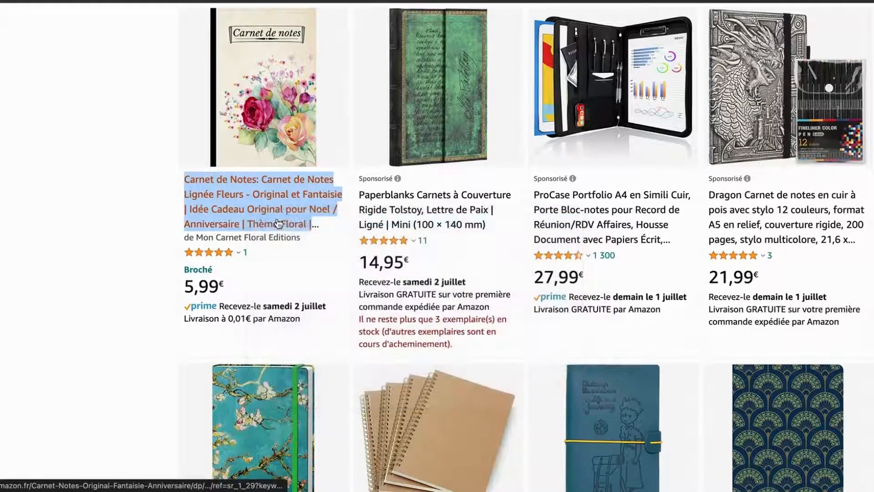
Step: Find the black "Carnet de notes: Phase de la lune" notebook further down the results and open its listing in a new tab
{"action": "scroll", "coordinate": [390, 218], "scroll_direction": "down", "scroll_amount": 8}
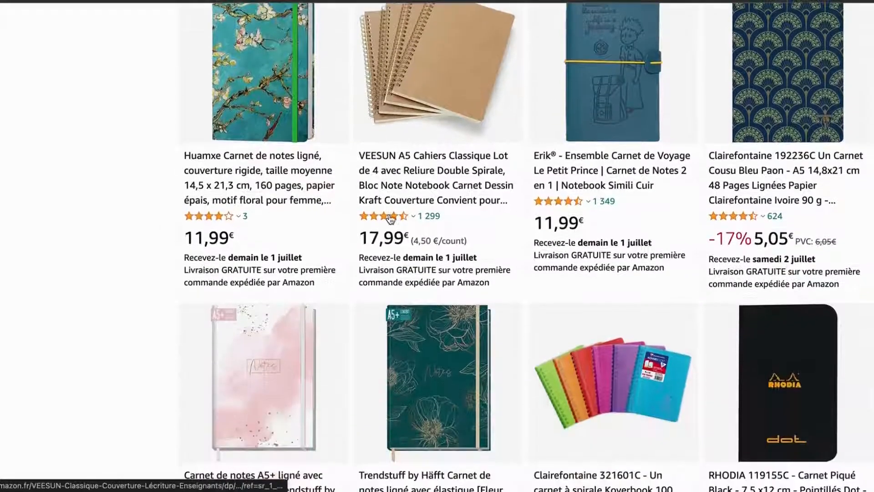
{"action": "scroll", "coordinate": [551, 157], "scroll_direction": "down", "scroll_amount": 13}
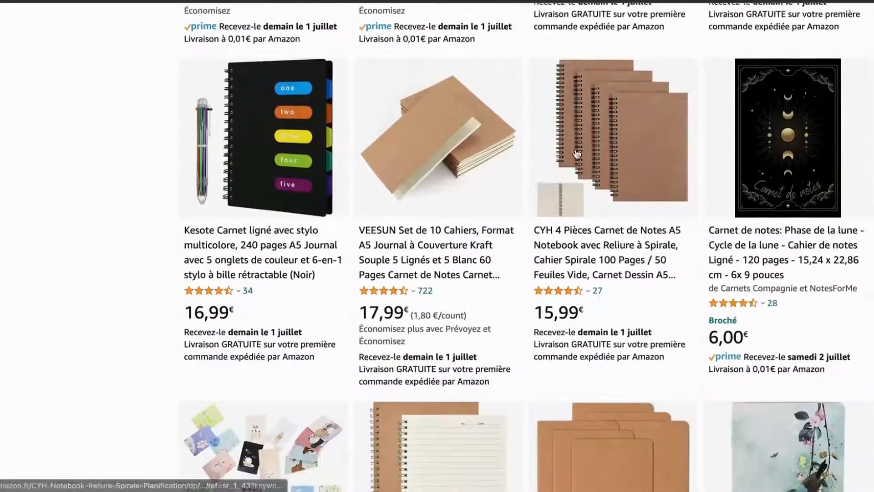
{"action": "right_click", "coordinate": [762, 153]}
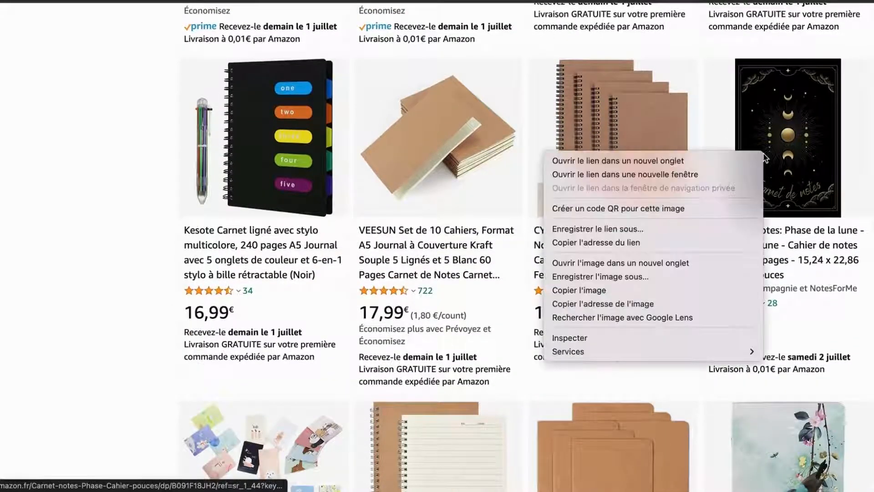
{"action": "left_click", "coordinate": [753, 159]}
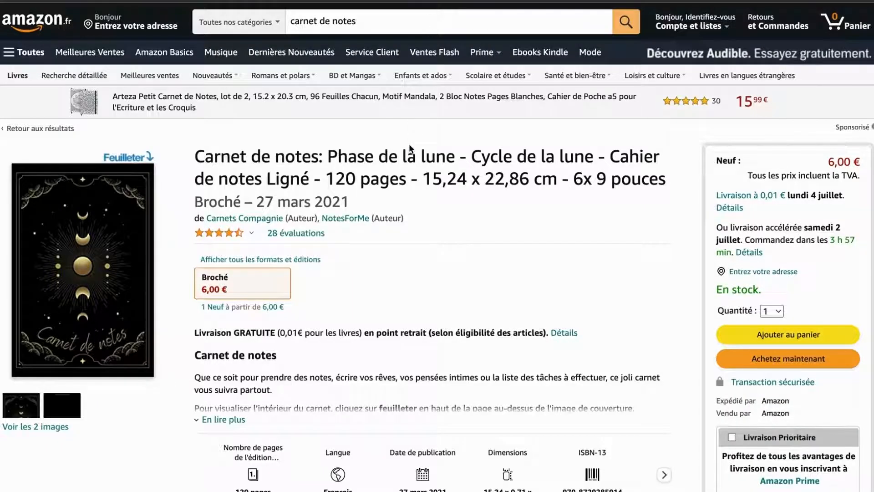
Step: Compare the titles, prices, page counts and dimensions on the moon-phase and floral notebook listings
{"action": "scroll", "coordinate": [410, 148], "scroll_direction": "down", "scroll_amount": 2}
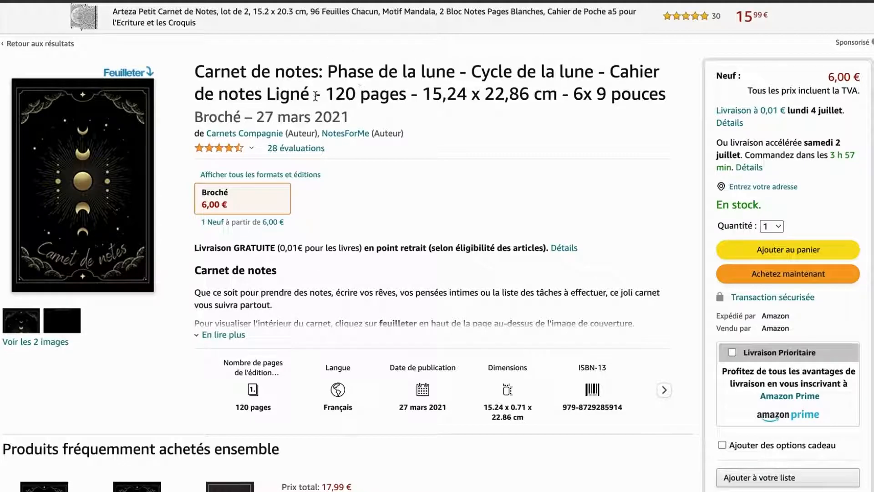
{"action": "key", "text": "ctrl+Tab"}
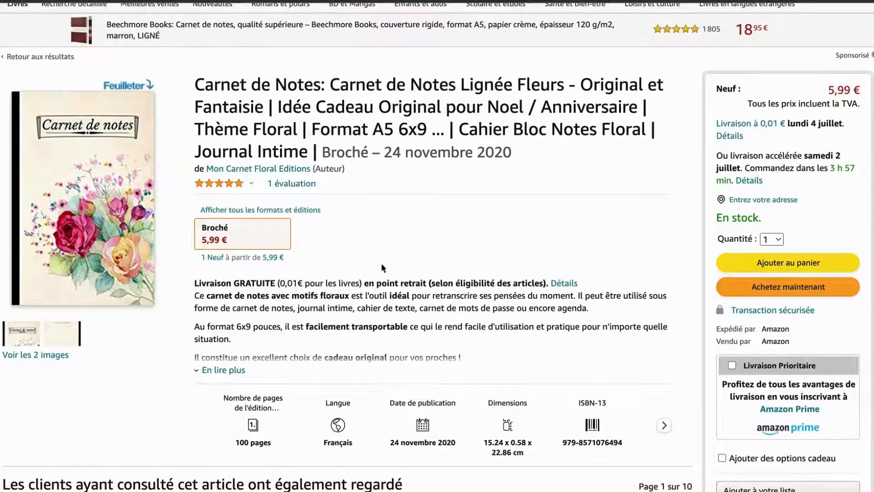
{"action": "scroll", "coordinate": [381, 263], "scroll_direction": "down", "scroll_amount": 2}
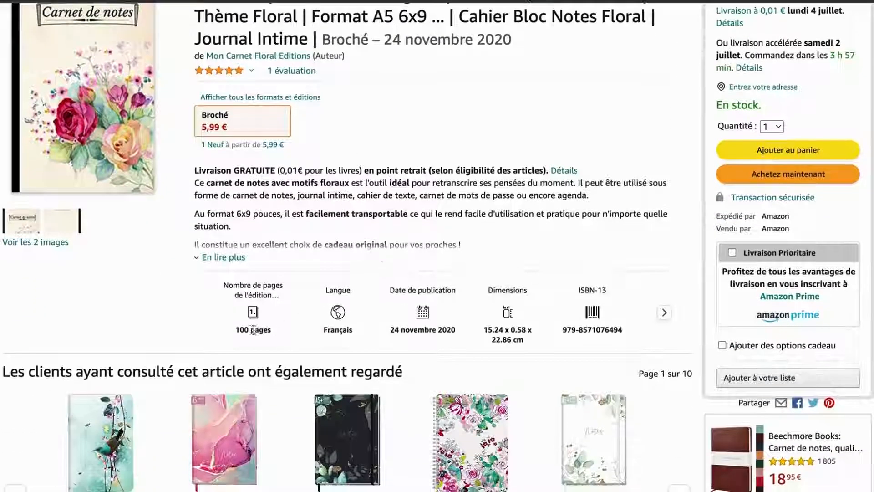
{"action": "scroll", "coordinate": [272, 331], "scroll_direction": "up", "scroll_amount": 1}
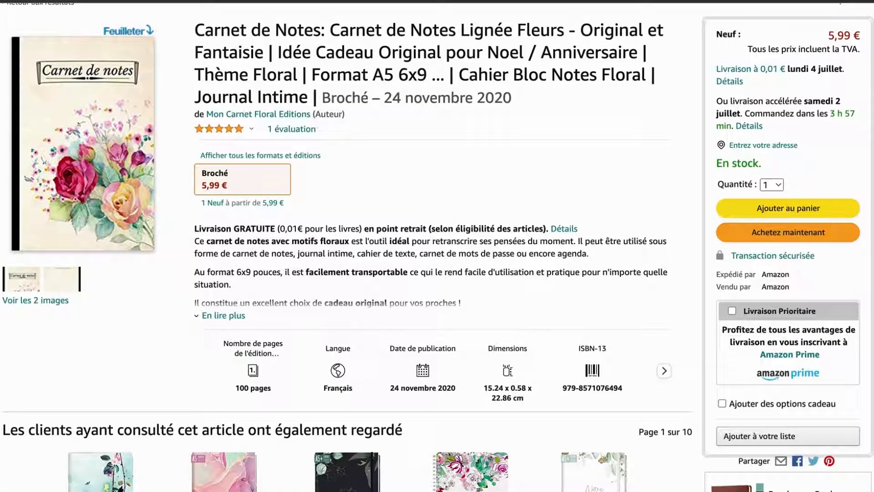
{"action": "key", "text": "ctrl+Tab"}
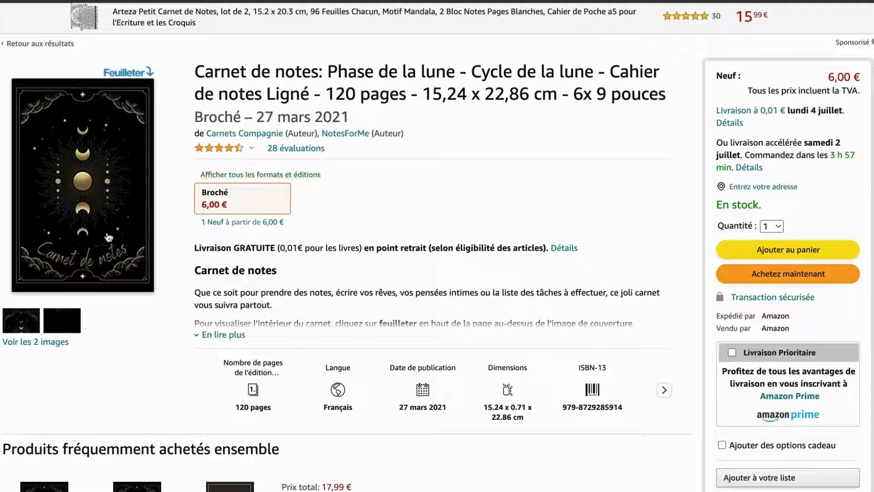
{"action": "key", "text": "ctrl+shift+Tab"}
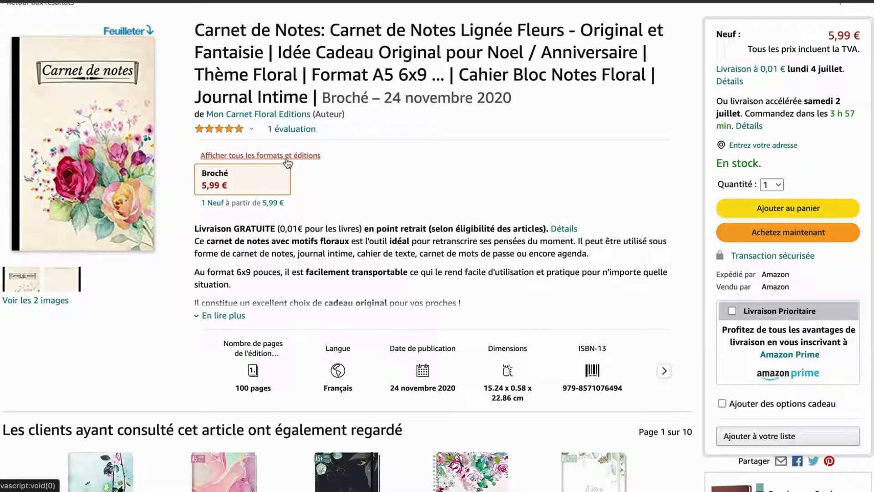
{"action": "scroll", "coordinate": [335, 178], "scroll_direction": "up", "scroll_amount": 3}
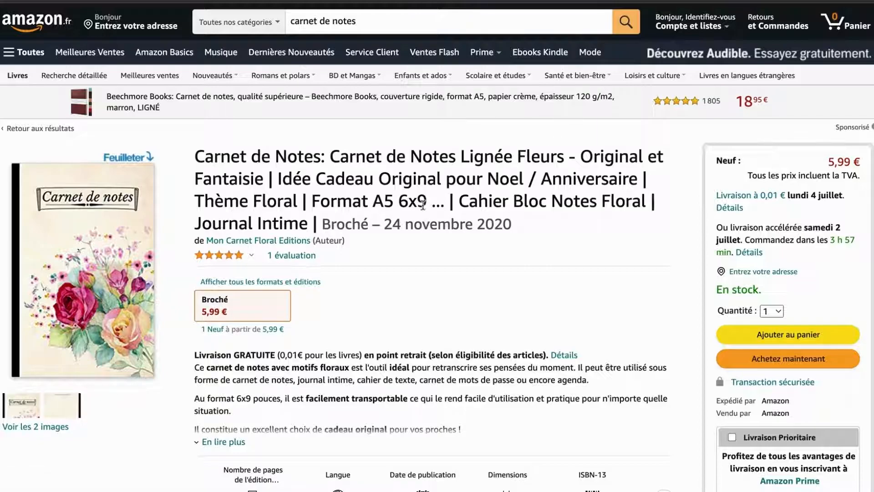
{"action": "scroll", "coordinate": [419, 206], "scroll_direction": "down", "scroll_amount": 1}
{"action": "scroll", "coordinate": [420, 206], "scroll_direction": "down", "scroll_amount": 3}
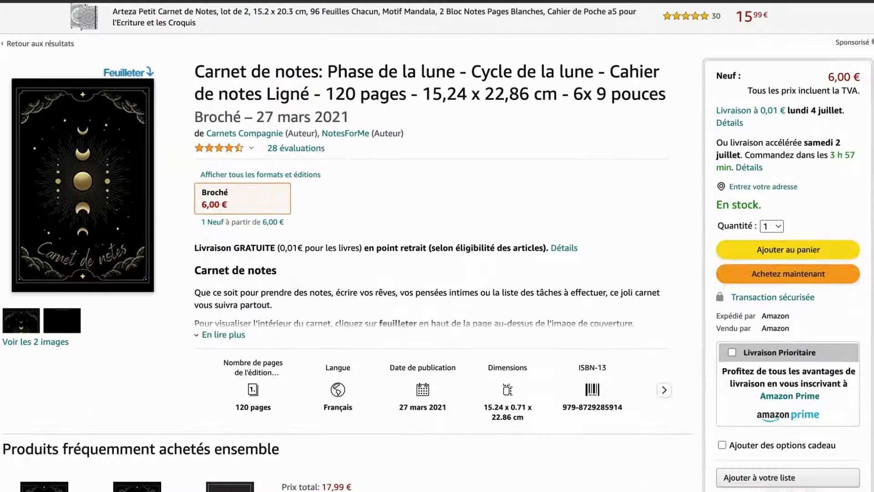
Step: Examine the moon-phase notebook's title, description and product details
{"action": "scroll", "coordinate": [397, 138], "scroll_direction": "down", "scroll_amount": 1}
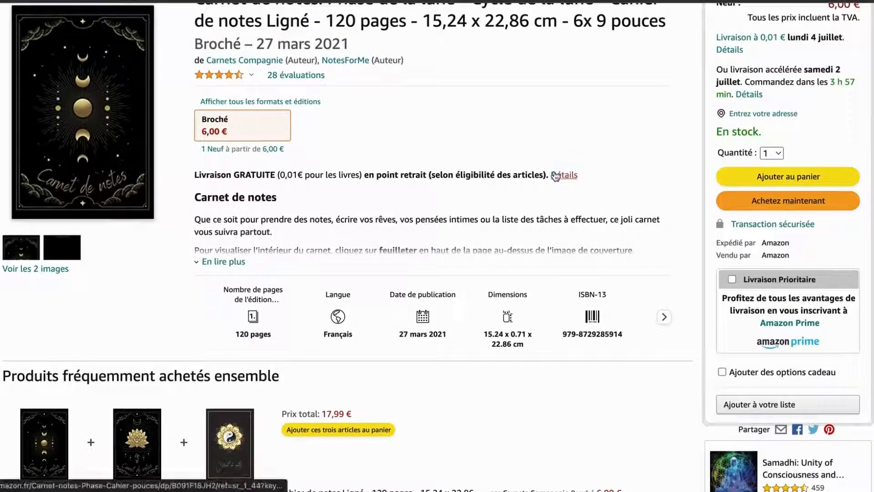
{"action": "scroll", "coordinate": [556, 175], "scroll_direction": "up", "scroll_amount": 2}
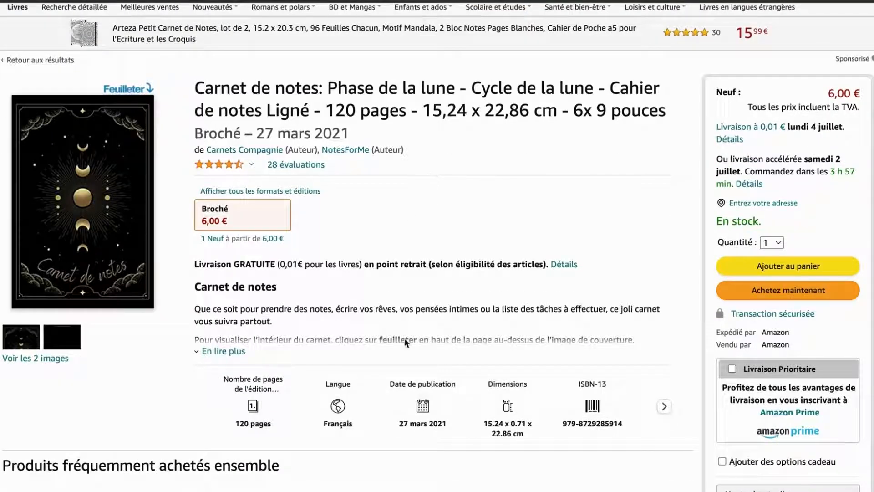
{"action": "scroll", "coordinate": [443, 378], "scroll_direction": "down", "scroll_amount": 2}
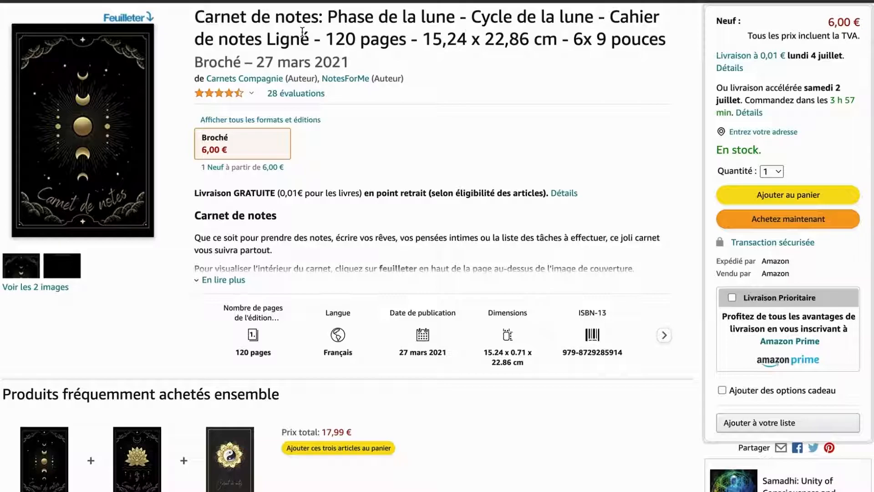
{"action": "scroll", "coordinate": [369, 41], "scroll_direction": "up", "scroll_amount": 1}
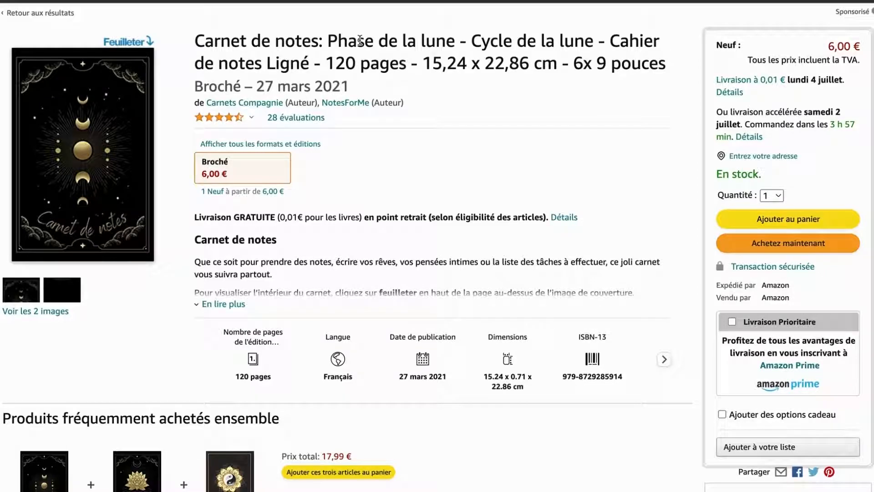
{"action": "scroll", "coordinate": [359, 41], "scroll_direction": "up", "scroll_amount": 1}
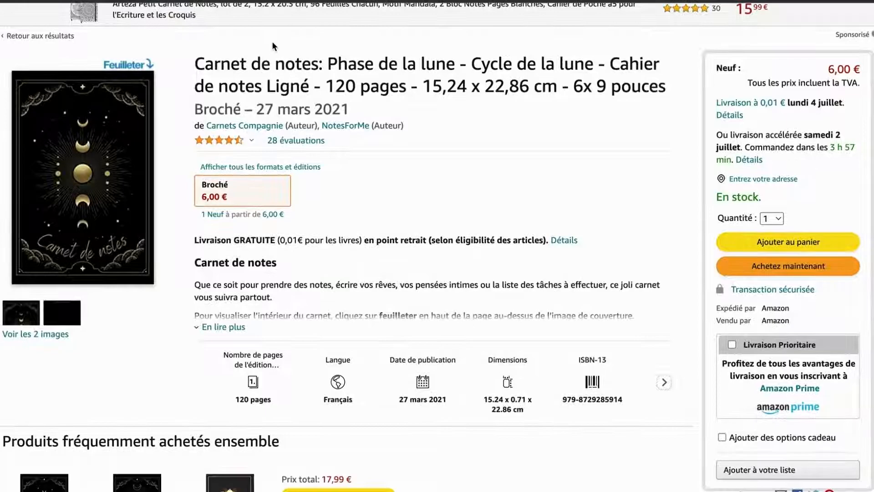
Step: Return to the tab with the notebook search results and go back from there to the Google home page
{"action": "left_click", "coordinate": [511, 1]}
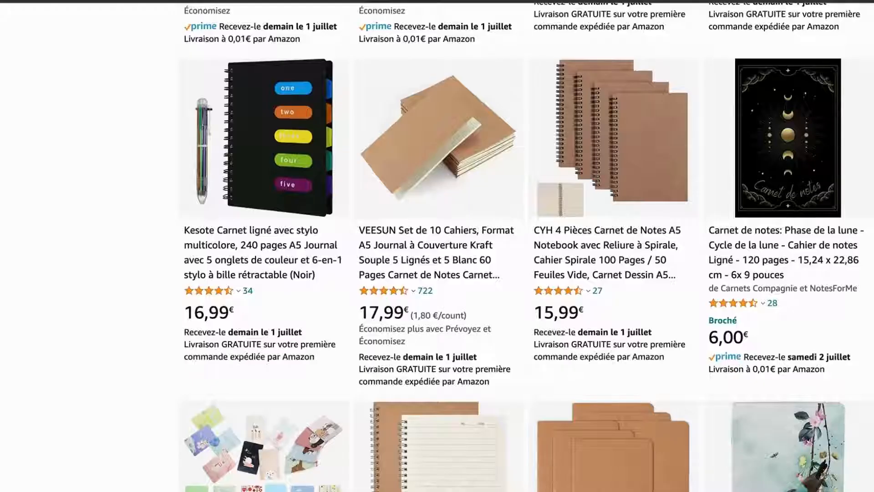
{"action": "key", "text": "alt+Left"}
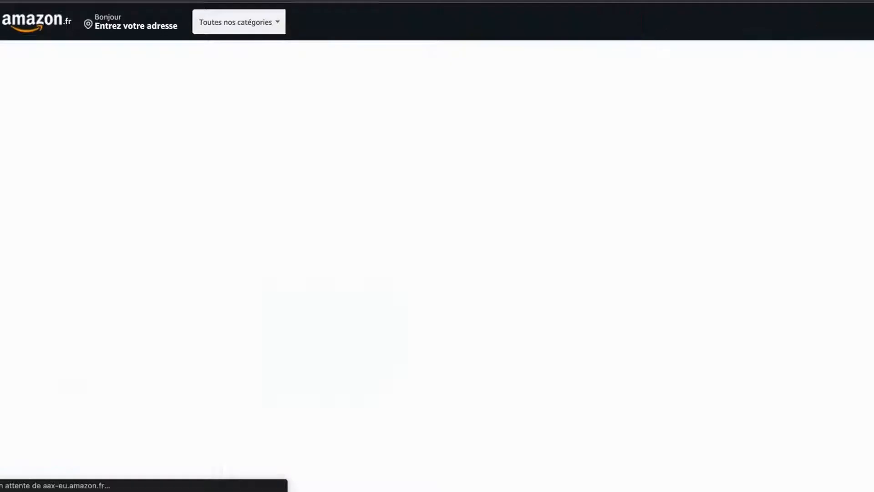
{"action": "key", "text": "alt+Left"}
{"action": "key", "text": "alt+Left"}
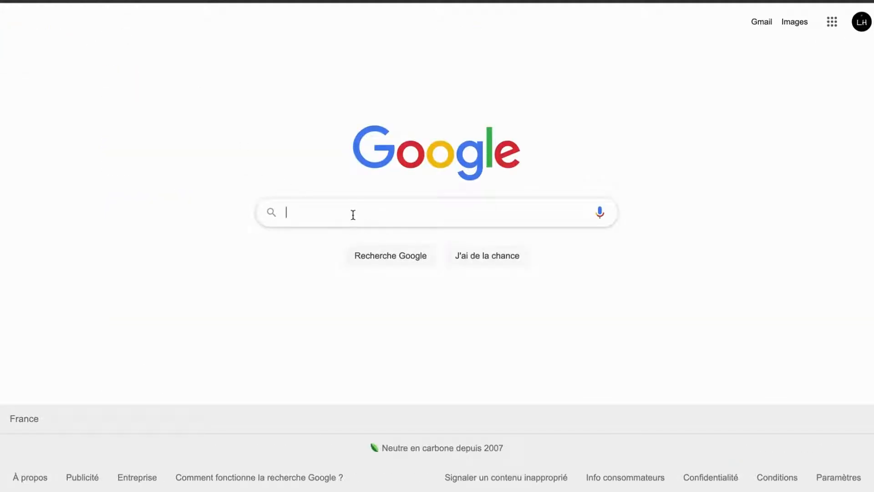
Step: Search Google for "calculateur de dimensions broché amazon"
{"action": "type", "text": "ca"}
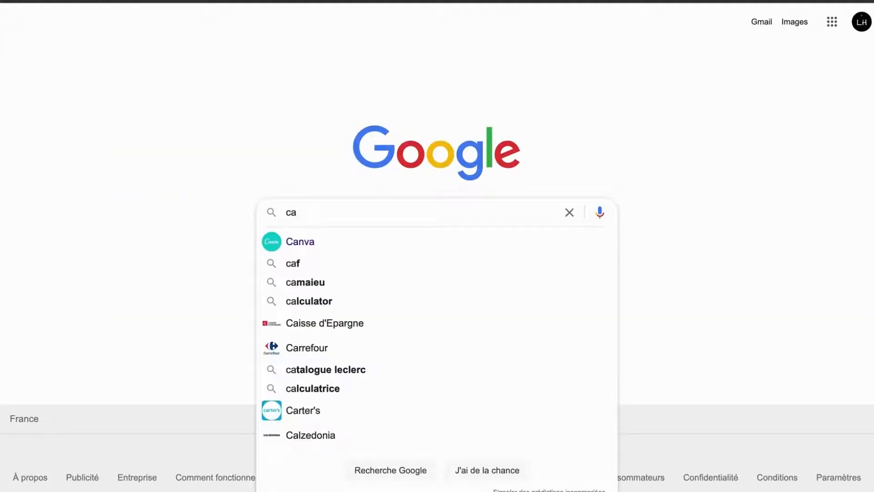
{"action": "type", "text": "lc"}
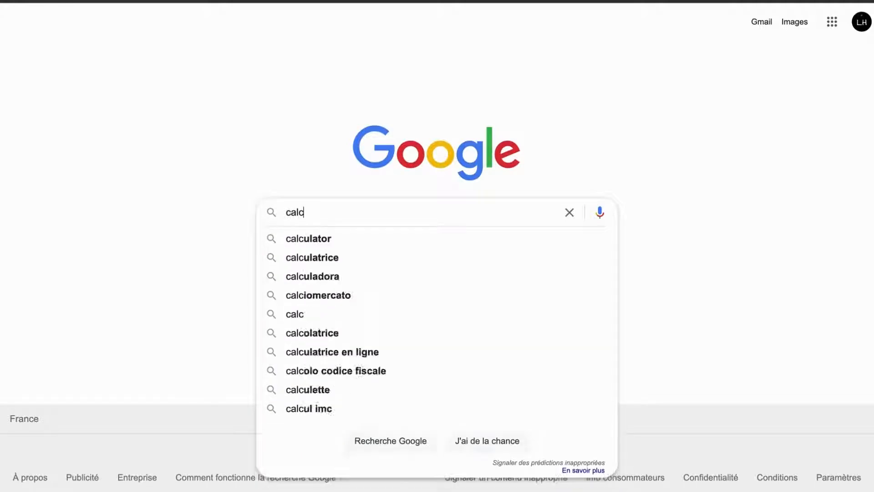
{"action": "type", "text": "ulat"}
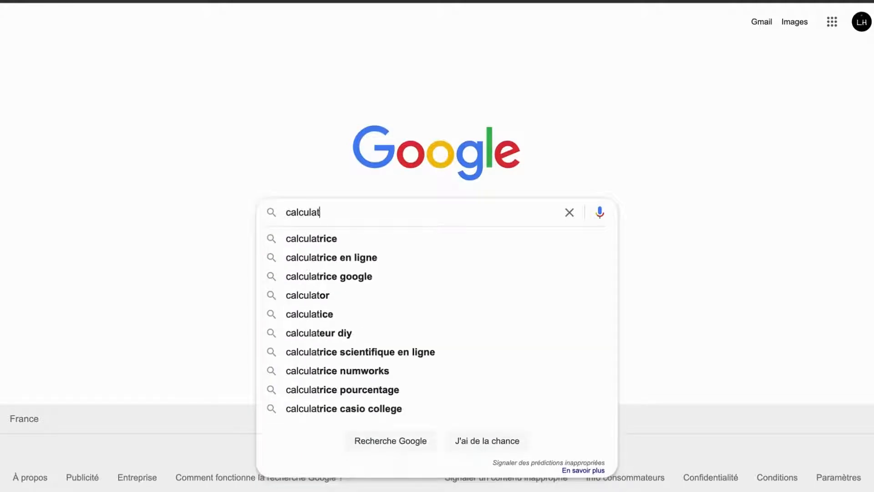
{"action": "type", "text": "eur de dimen"}
{"action": "type", "text": "ions bro"}
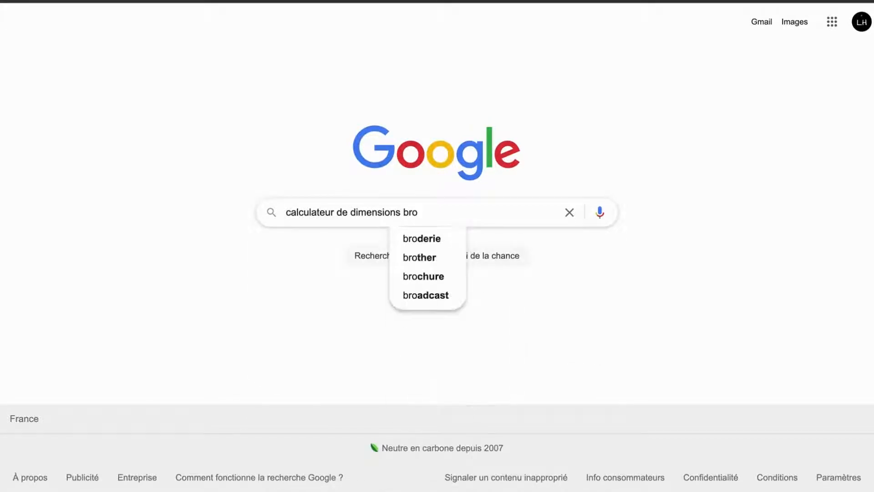
{"action": "type", "text": "ché "}
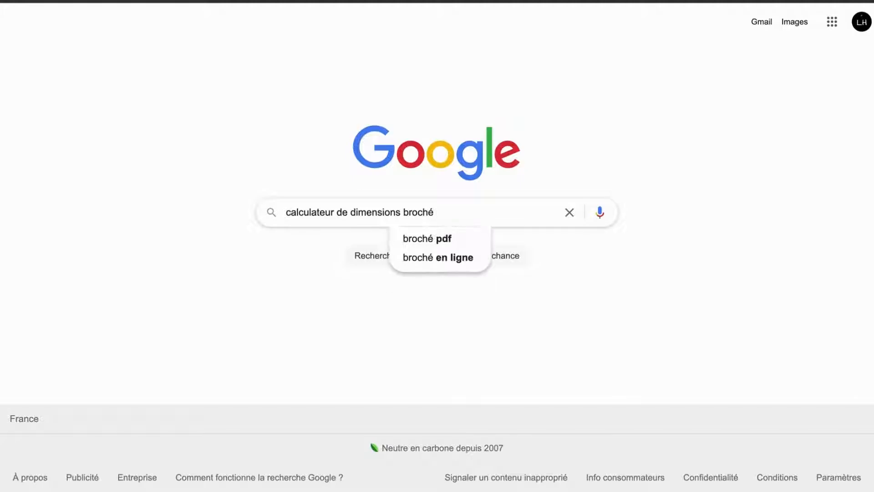
{"action": "type", "text": "amazon"}
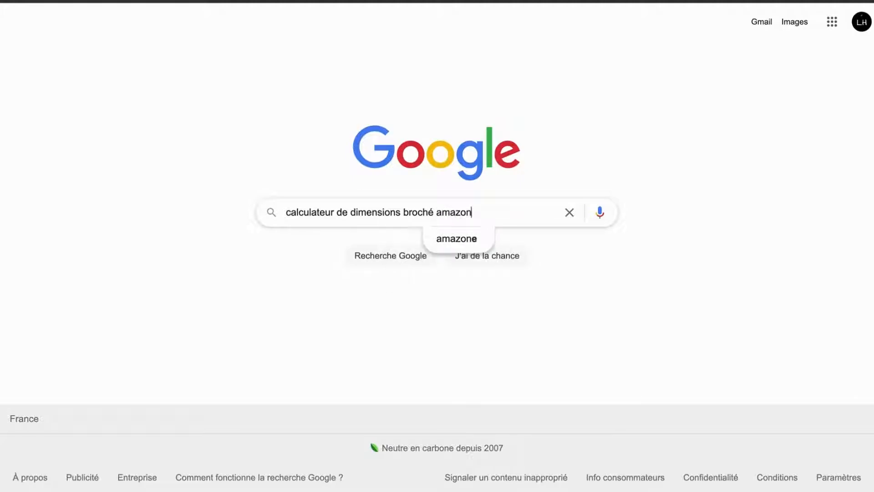
{"action": "key", "text": "Return"}
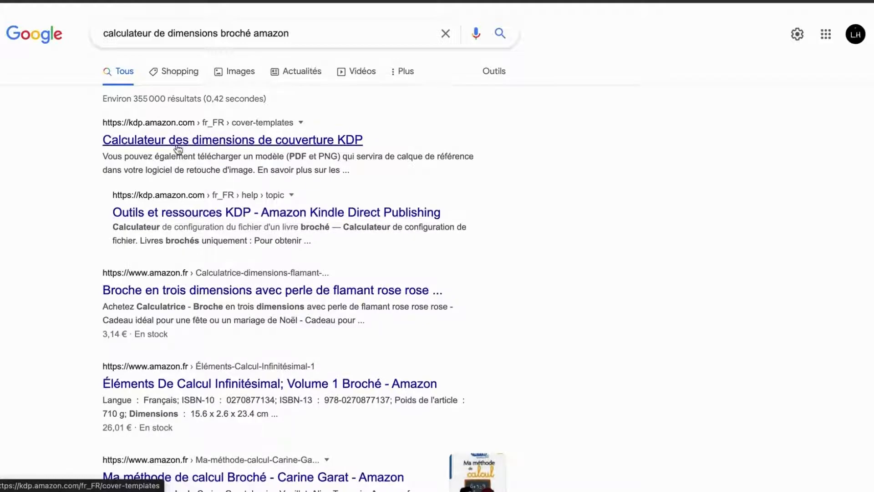
Step: Open the "Calculateur des dimensions de couverture KDP" result in a new tab and switch to it
{"action": "right_click", "coordinate": [230, 138]}
{"action": "left_click", "coordinate": [242, 149]}
{"action": "left_click", "coordinate": [351, 148]}
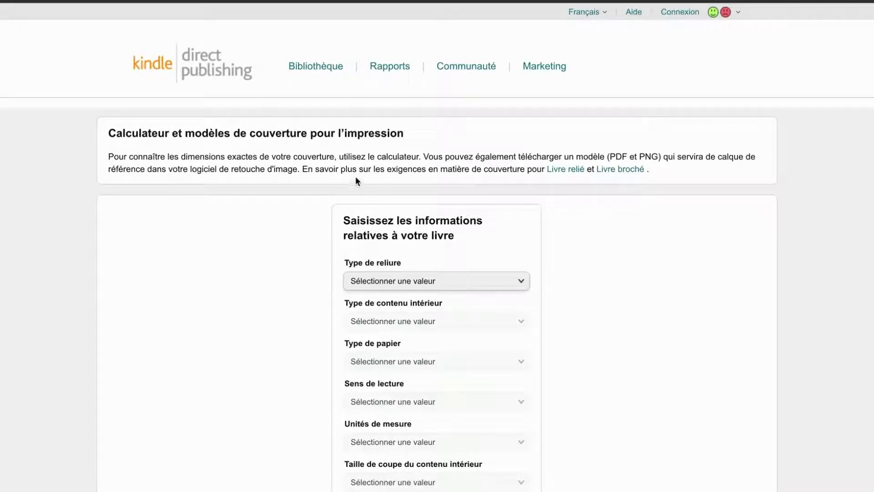
Step: Set the binding type to Livre broché in the KDP cover calculator
{"action": "scroll", "coordinate": [492, 232], "scroll_direction": "down", "scroll_amount": 3}
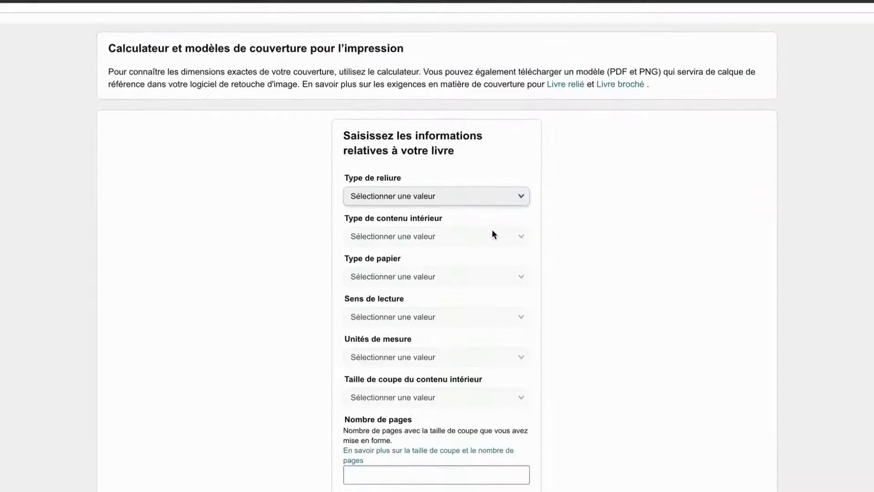
{"action": "scroll", "coordinate": [492, 232], "scroll_direction": "down", "scroll_amount": 2}
{"action": "left_click", "coordinate": [434, 137]}
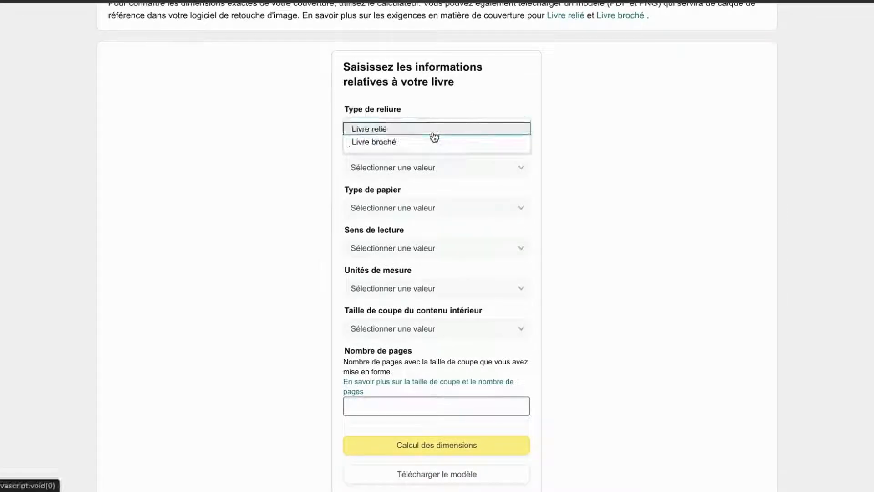
{"action": "left_click", "coordinate": [432, 142]}
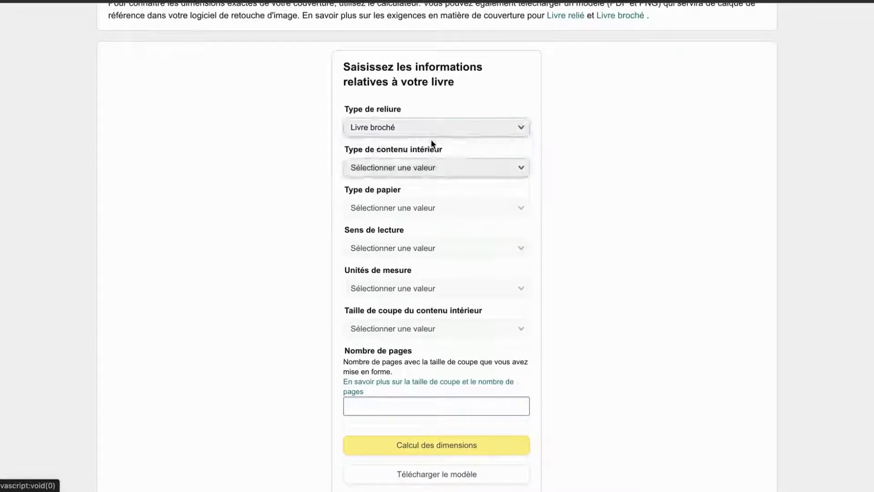
Step: Set the interior content type to Noir et blanc and the paper type to Papier blanc
{"action": "scroll", "coordinate": [546, 164], "scroll_direction": "down", "scroll_amount": 3}
{"action": "left_click", "coordinate": [448, 97]}
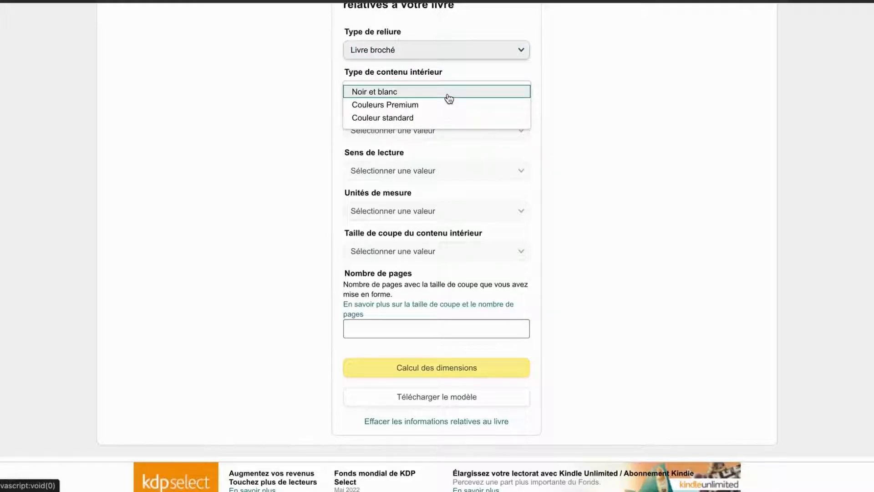
{"action": "left_click", "coordinate": [448, 97]}
{"action": "left_click", "coordinate": [446, 135]}
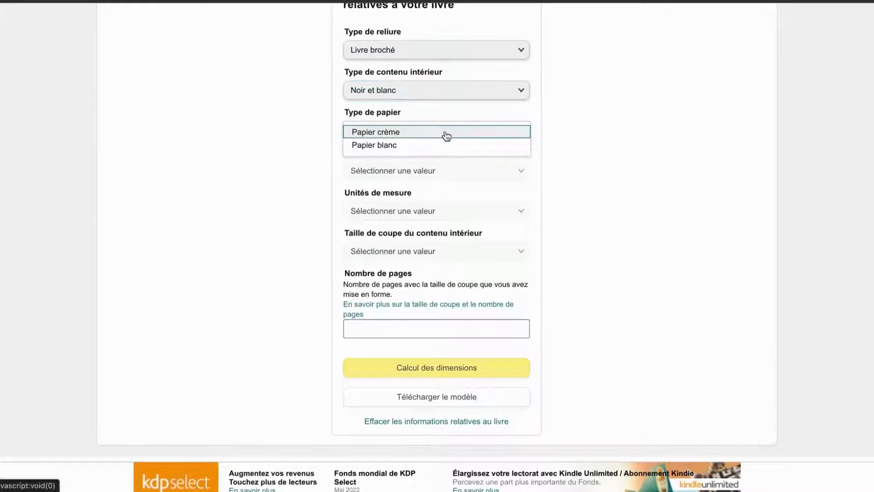
{"action": "left_click", "coordinate": [440, 146]}
Step: Set the reading direction to De gauche à droite and the measurement units to Pouces
{"action": "scroll", "coordinate": [496, 177], "scroll_direction": "down", "scroll_amount": 1}
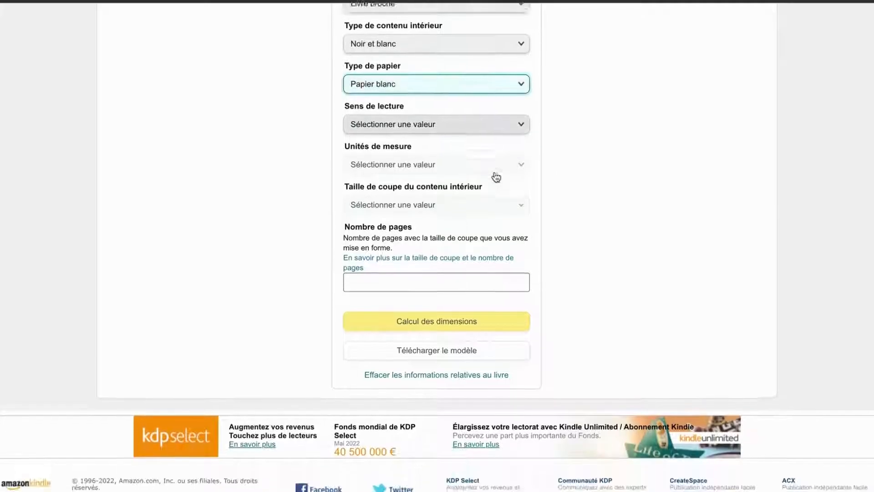
{"action": "left_click", "coordinate": [461, 129]}
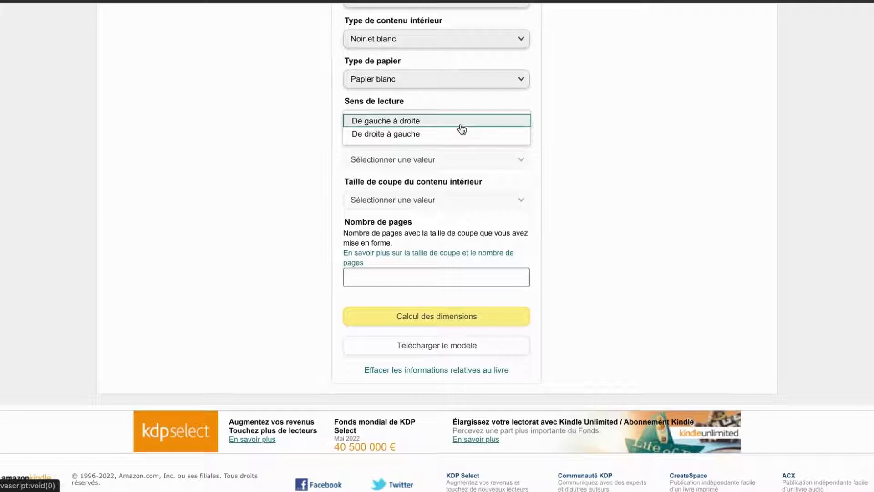
{"action": "left_click", "coordinate": [460, 122]}
{"action": "left_click", "coordinate": [488, 162]}
{"action": "left_click", "coordinate": [486, 160]}
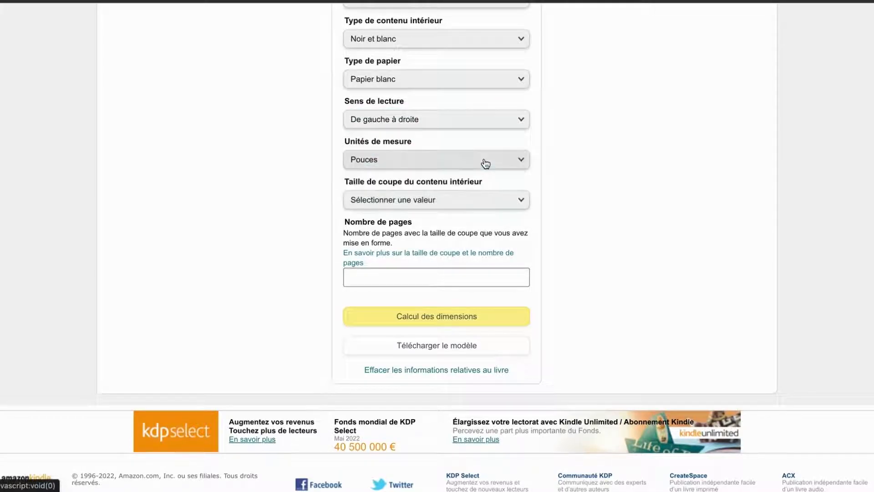
Step: Choose the 6 x 9 po trim size, enter 120 pages and calculate the cover dimensions
{"action": "left_click", "coordinate": [465, 199]}
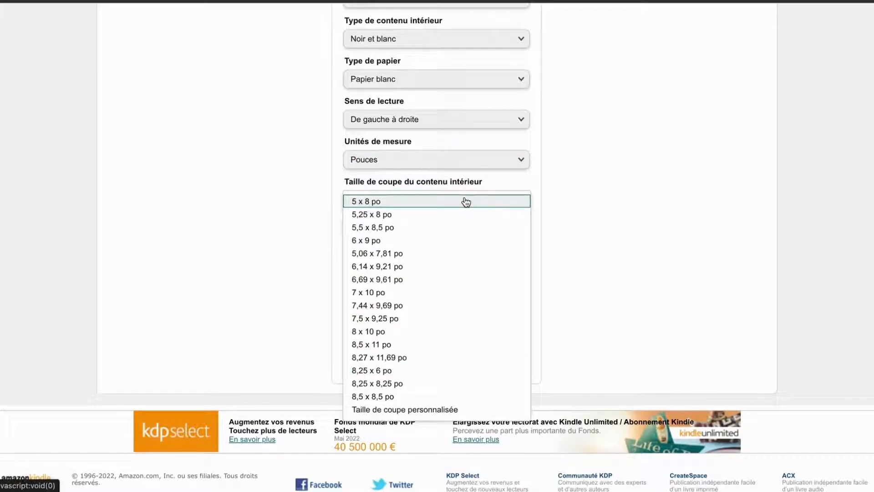
{"action": "left_click", "coordinate": [414, 244]}
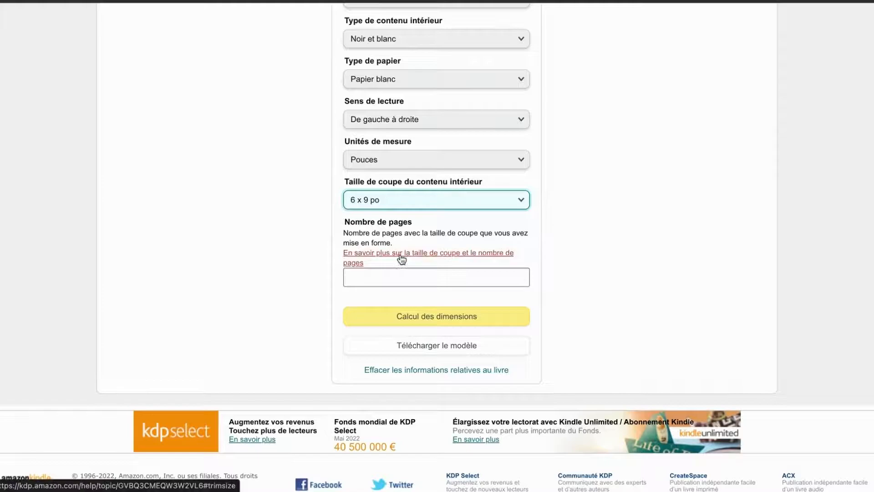
{"action": "scroll", "coordinate": [401, 246], "scroll_direction": "down", "scroll_amount": 2}
{"action": "left_click", "coordinate": [397, 213]}
{"action": "type", "text": "120"}
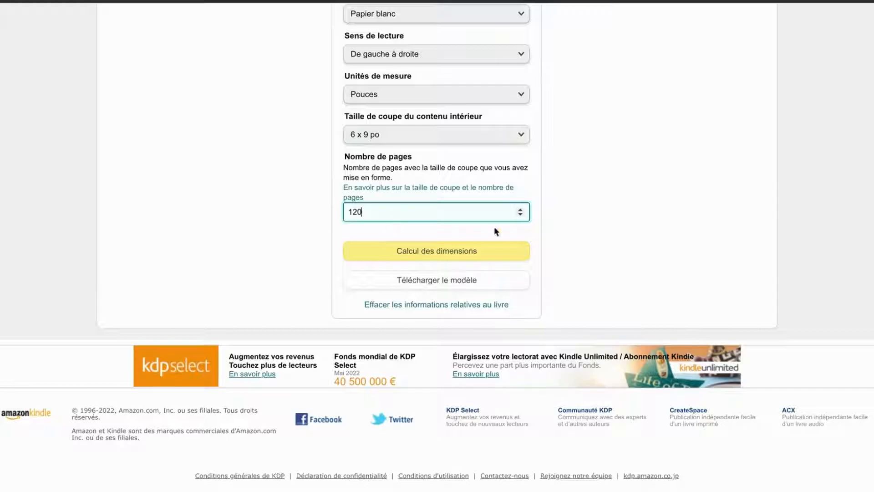
{"action": "left_click", "coordinate": [619, 235]}
{"action": "left_click", "coordinate": [429, 251]}
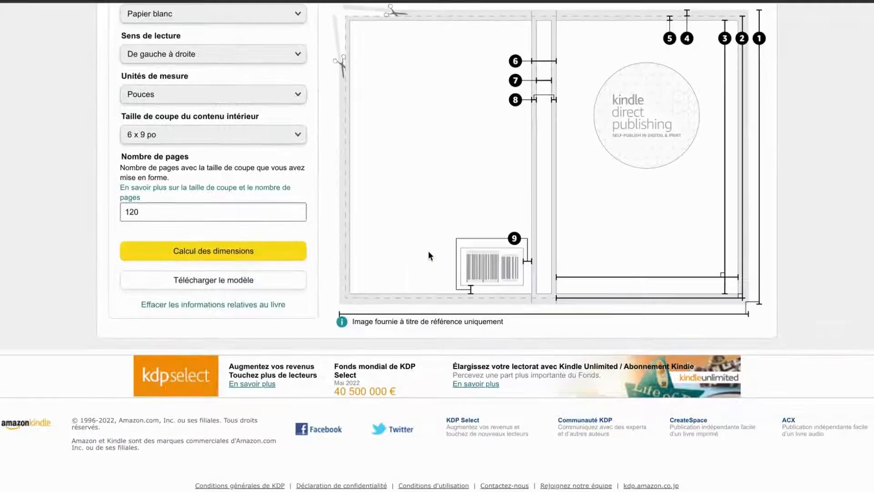
Step: Examine the calculated dimensions for the full cover, spine and margins, and return to the Google results tab
{"action": "scroll", "coordinate": [429, 253], "scroll_direction": "up", "scroll_amount": 4}
{"action": "scroll", "coordinate": [429, 253], "scroll_direction": "up", "scroll_amount": 1}
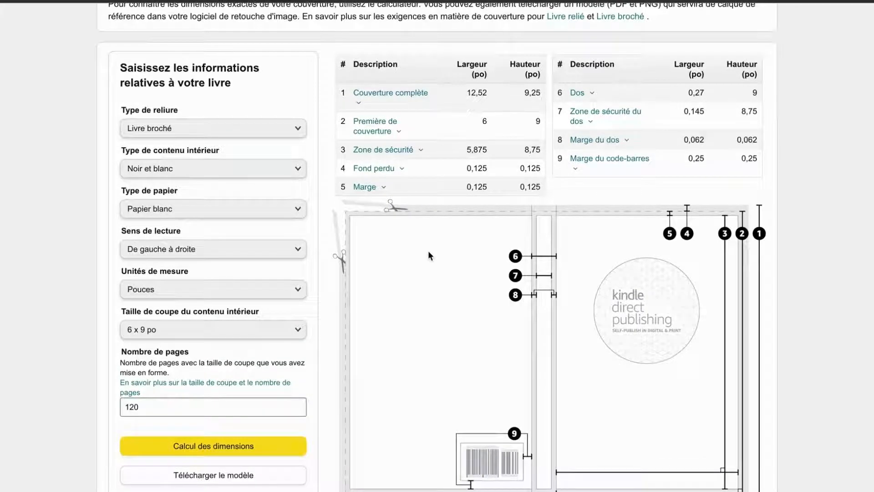
{"action": "scroll", "coordinate": [429, 253], "scroll_direction": "up", "scroll_amount": 1}
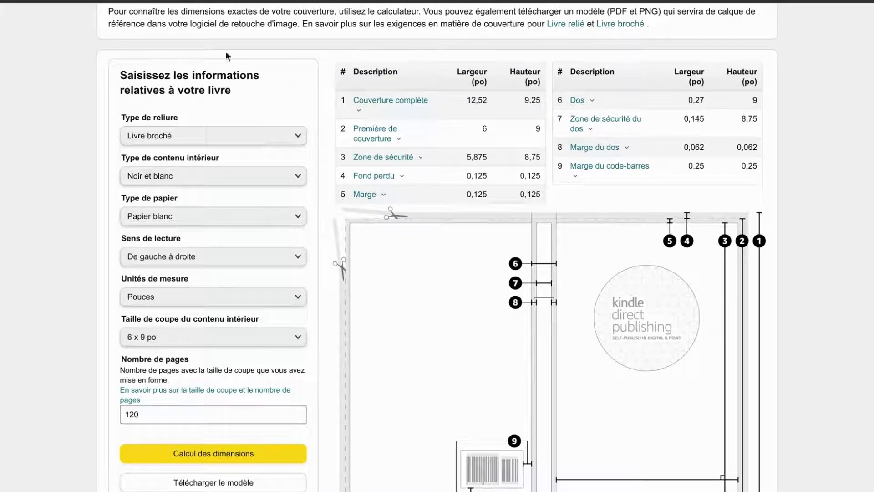
{"action": "key", "text": "alt+Left"}
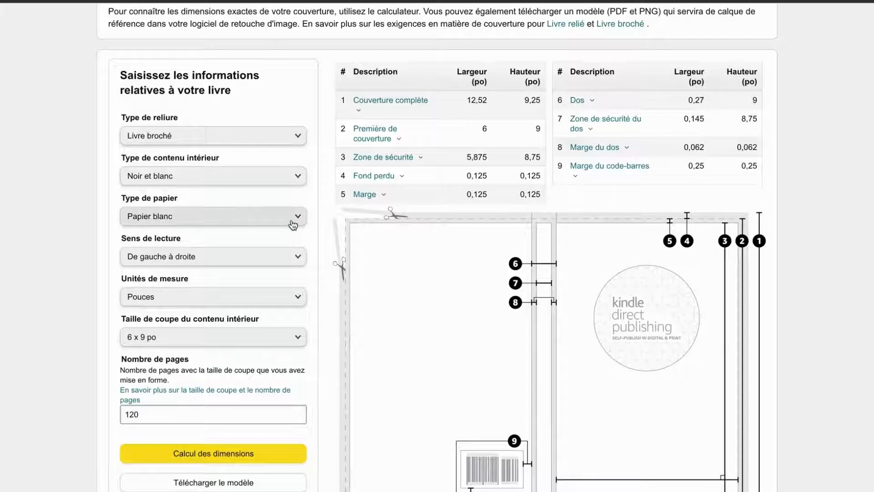
{"action": "scroll", "coordinate": [292, 220], "scroll_direction": "up", "scroll_amount": 3}
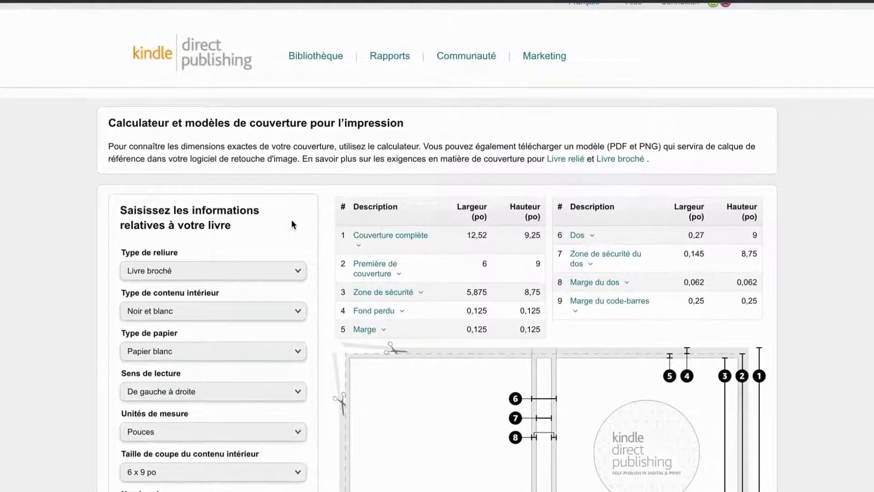
{"action": "scroll", "coordinate": [291, 220], "scroll_direction": "down", "scroll_amount": 1}
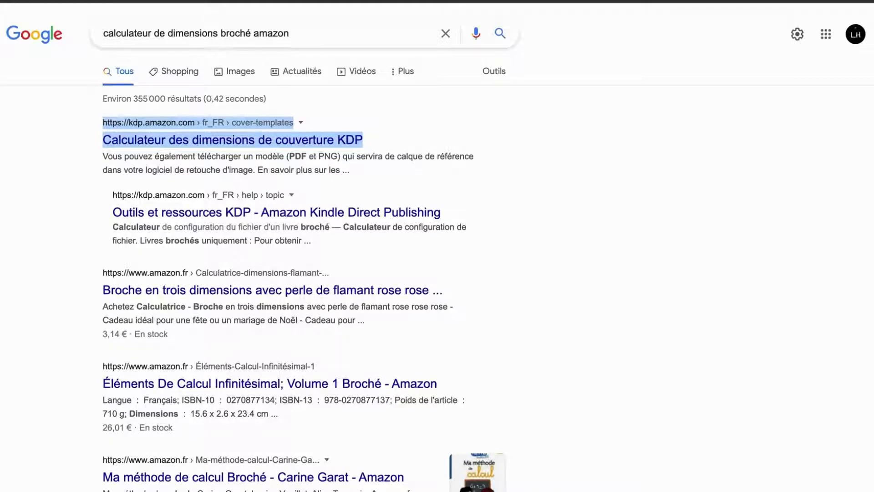
Step: Search Google for "canva" and open the Canva website from the results
{"action": "triple_click", "coordinate": [187, 36]}
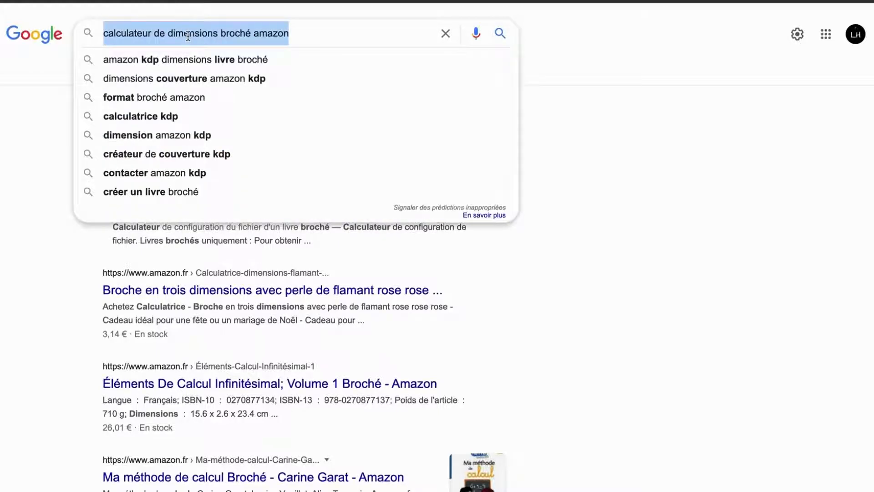
{"action": "type", "text": "canva"}
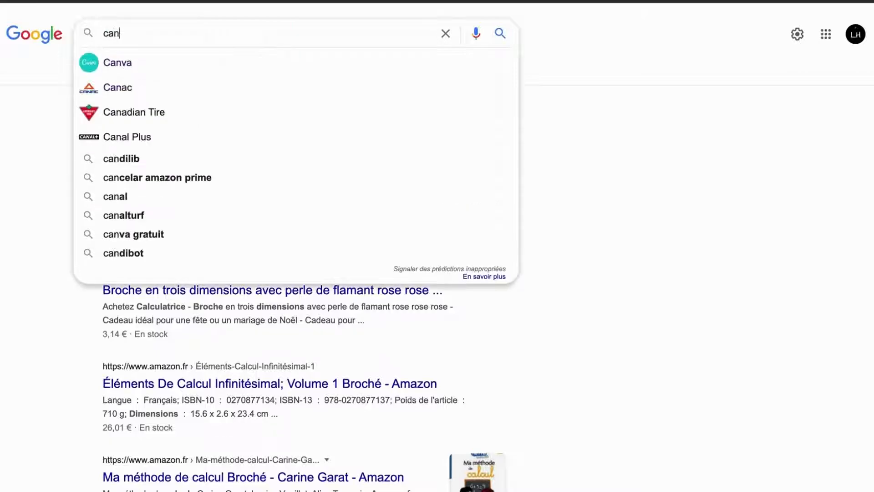
{"action": "left_click", "coordinate": [181, 63]}
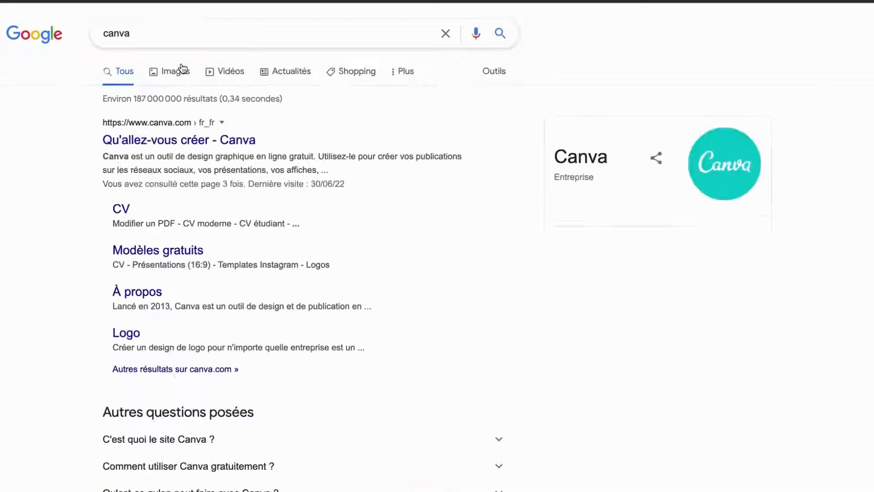
{"action": "scroll", "coordinate": [119, 189], "scroll_direction": "down", "scroll_amount": 1}
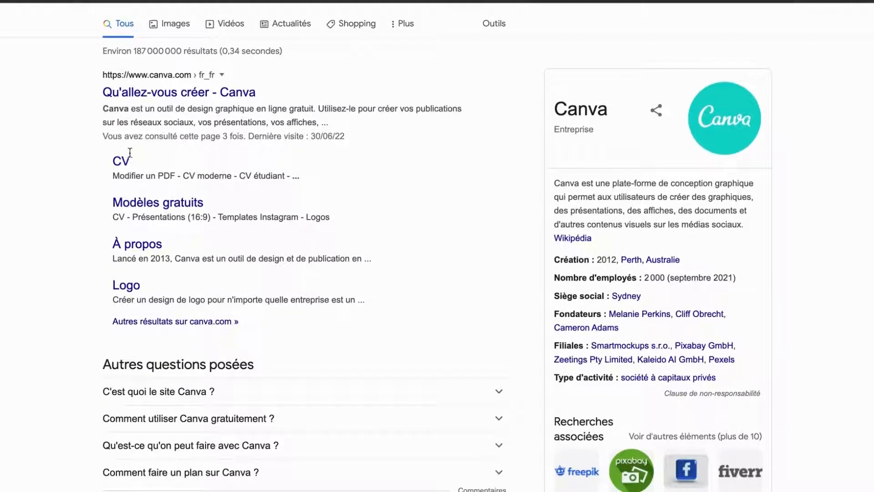
{"action": "left_click", "coordinate": [146, 101]}
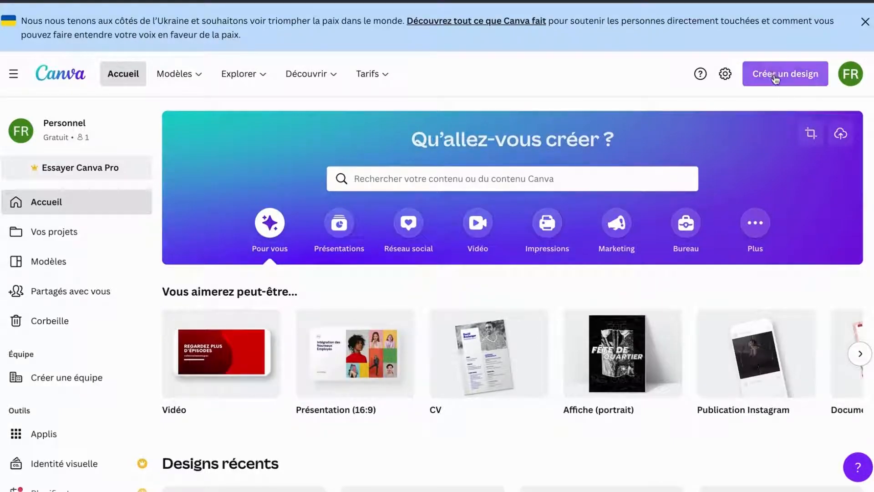
Step: Start a new custom-size design in Canva and set its measurement unit to po (inches)
{"action": "left_click", "coordinate": [776, 79]}
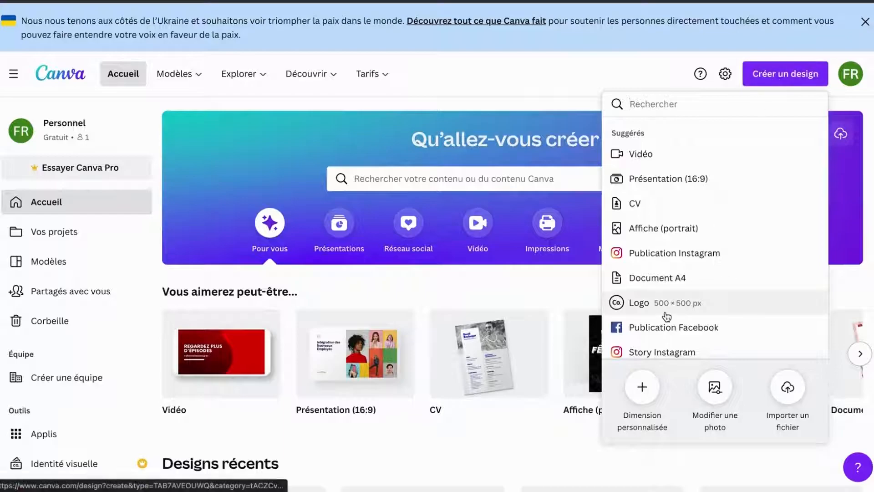
{"action": "left_click", "coordinate": [642, 387]}
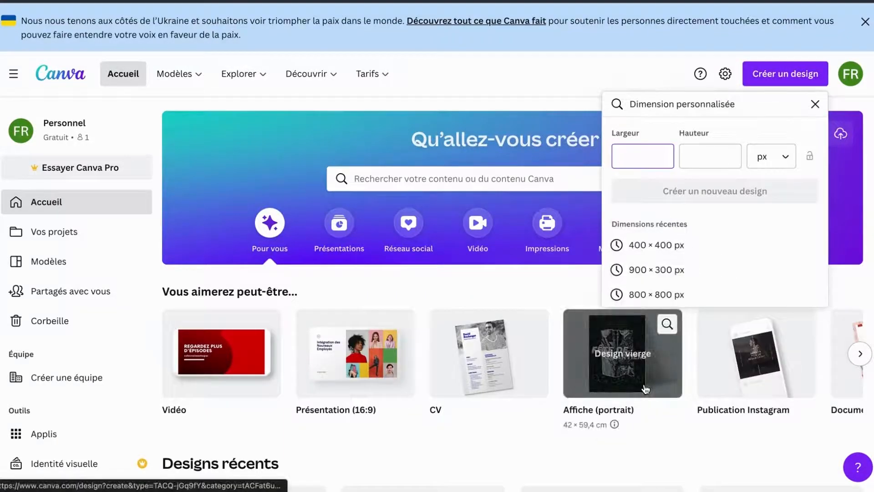
{"action": "left_click", "coordinate": [773, 157]}
{"action": "left_click", "coordinate": [773, 157]}
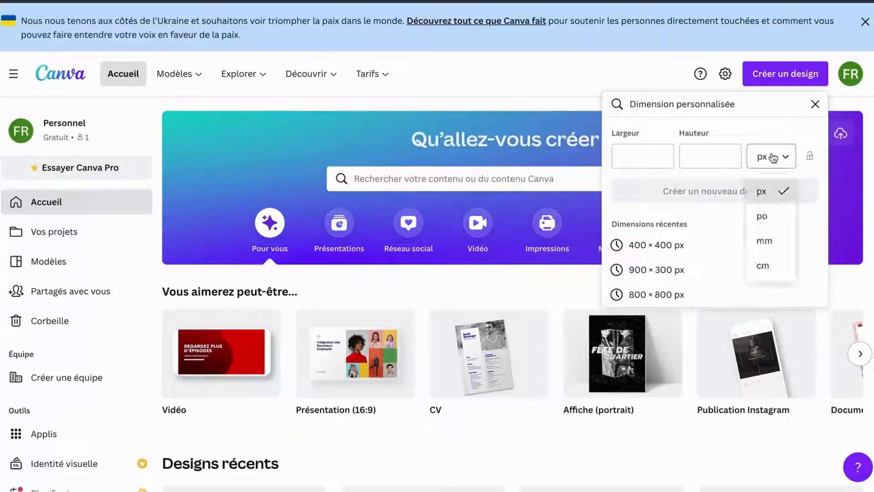
{"action": "left_click", "coordinate": [773, 157]}
{"action": "left_click", "coordinate": [771, 159]}
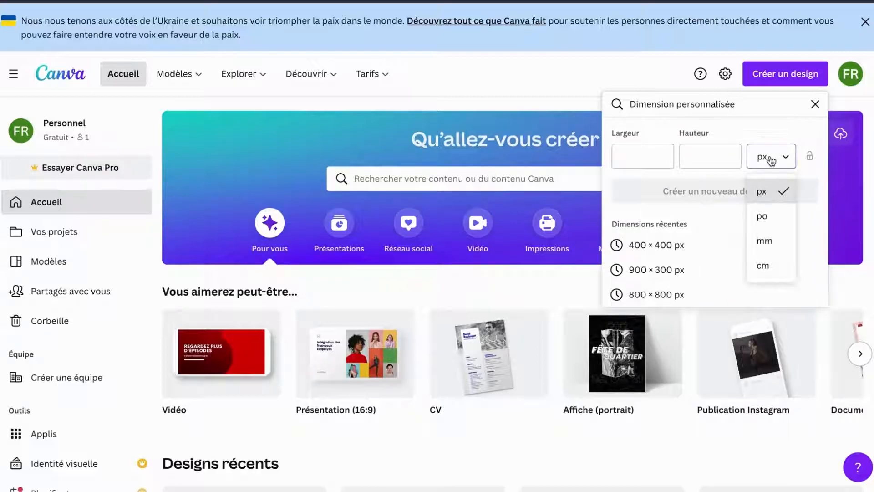
{"action": "left_click", "coordinate": [764, 216]}
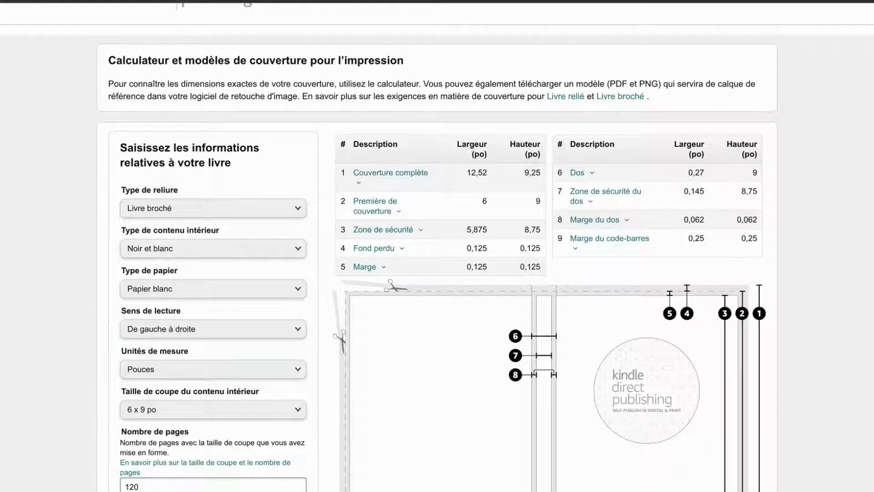
Step: Set the custom design to 12.52 po wide by 9.25 po high, create it and dismiss the sharing tip
{"action": "scroll", "coordinate": [432, 175], "scroll_direction": "down", "scroll_amount": 1}
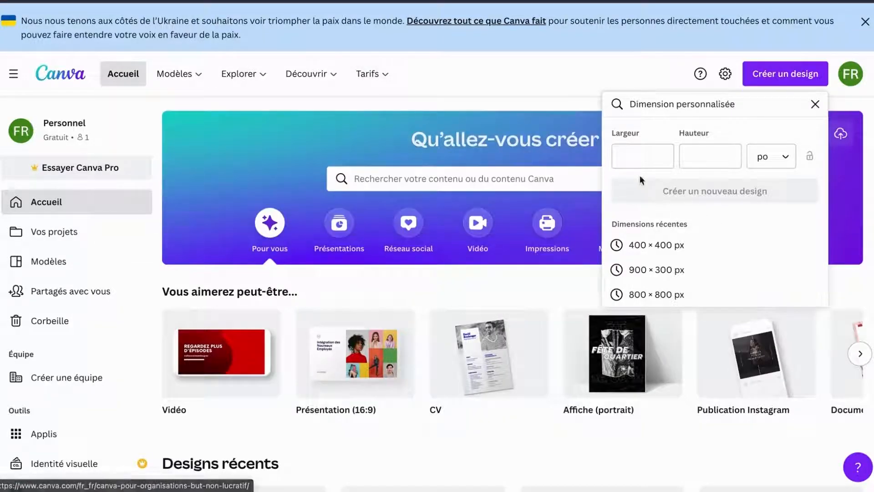
{"action": "left_click", "coordinate": [627, 150]}
{"action": "type", "text": "12.52"}
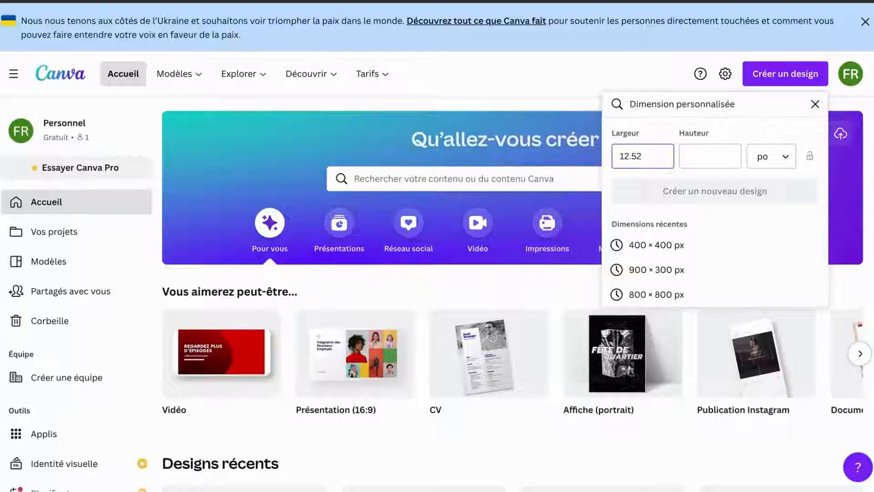
{"action": "left_click", "coordinate": [701, 159]}
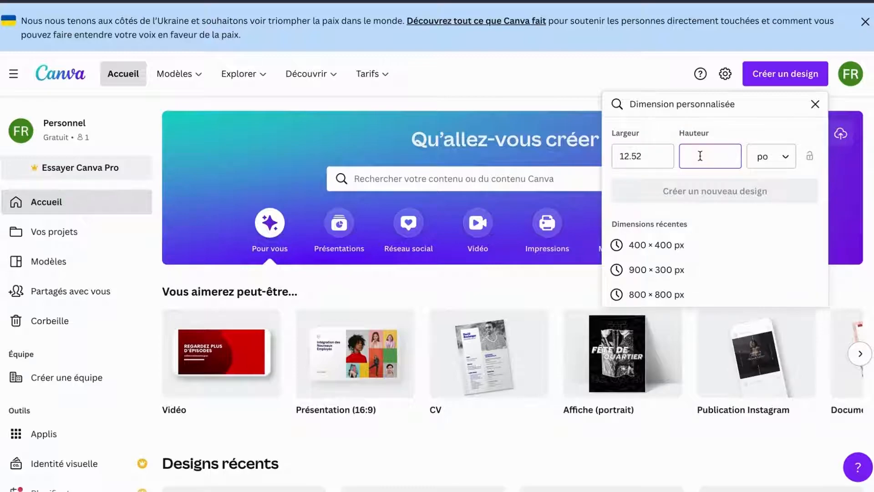
{"action": "type", "text": "9.25"}
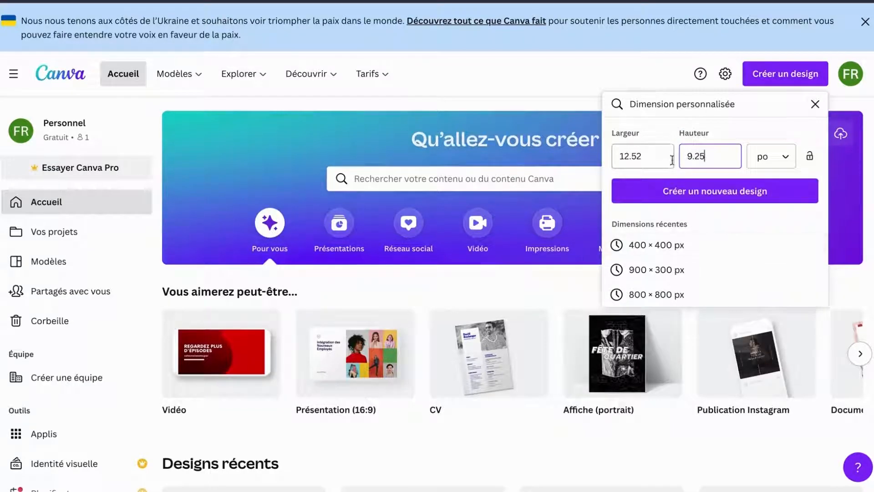
{"action": "left_click", "coordinate": [691, 191]}
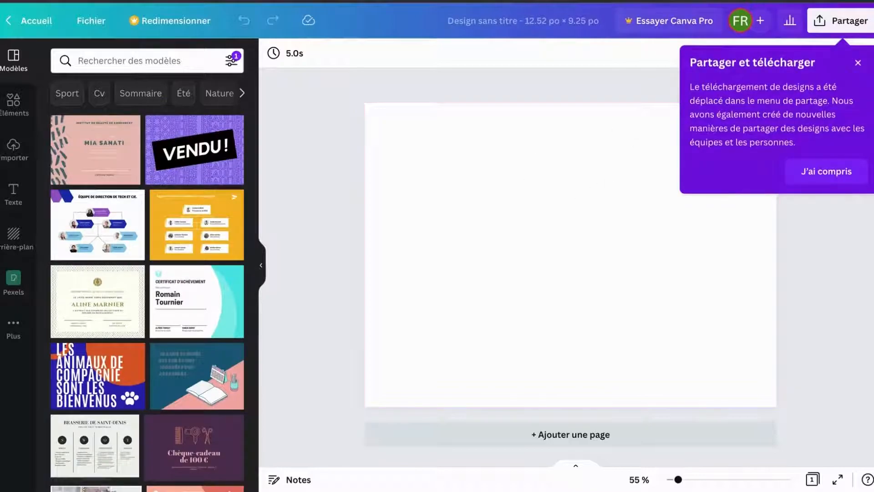
{"action": "left_click", "coordinate": [859, 63]}
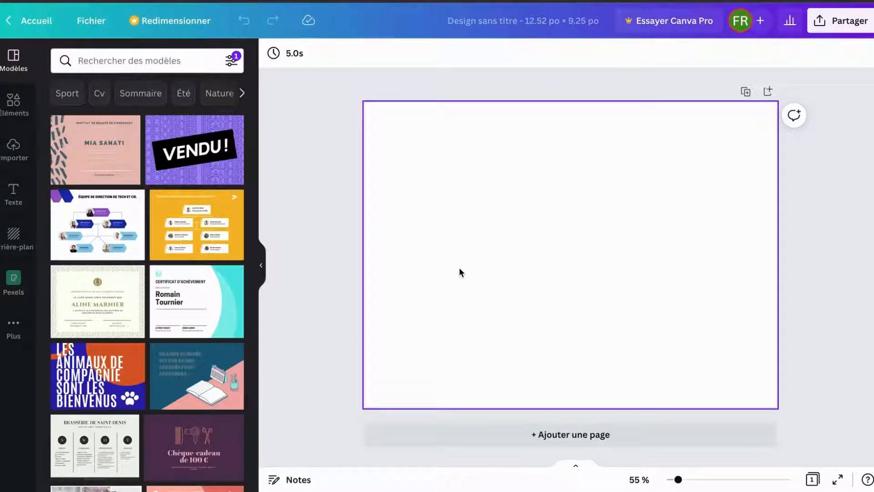
{"action": "left_click", "coordinate": [330, 158]}
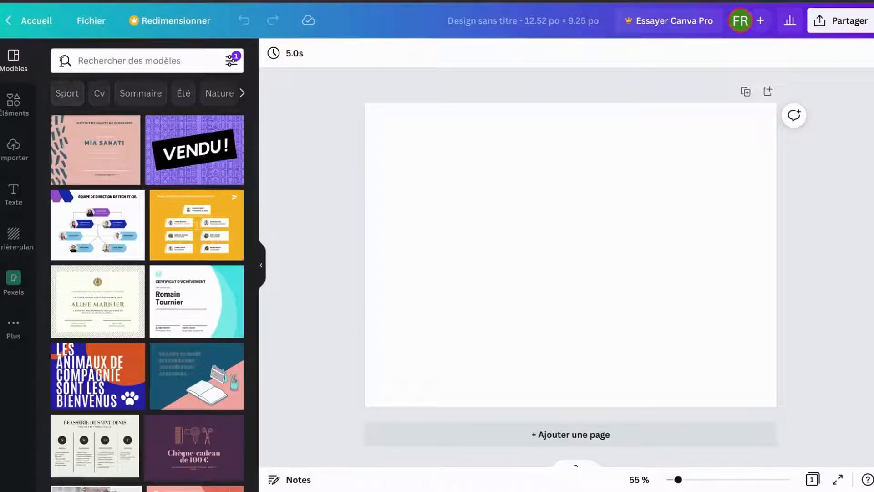
Step: Search the template library for "tournesol"
{"action": "left_click", "coordinate": [94, 58]}
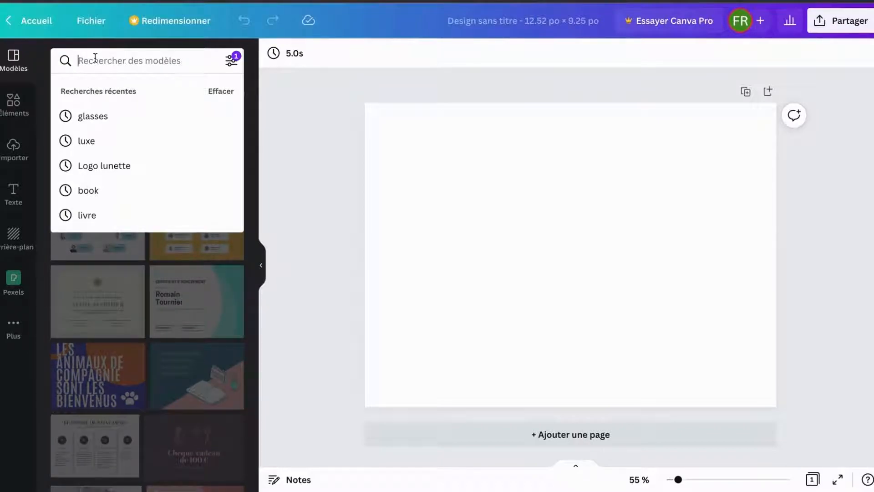
{"action": "type", "text": "tour"}
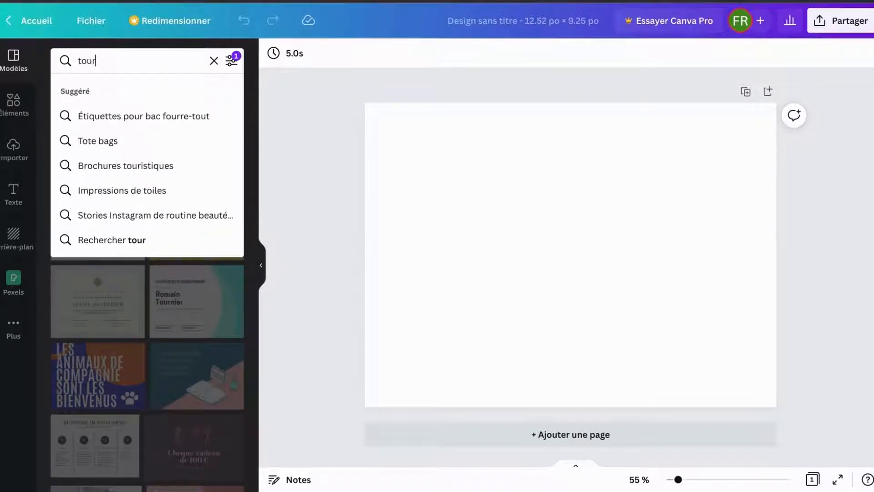
{"action": "type", "text": "nesol"}
{"action": "key", "text": "Return"}
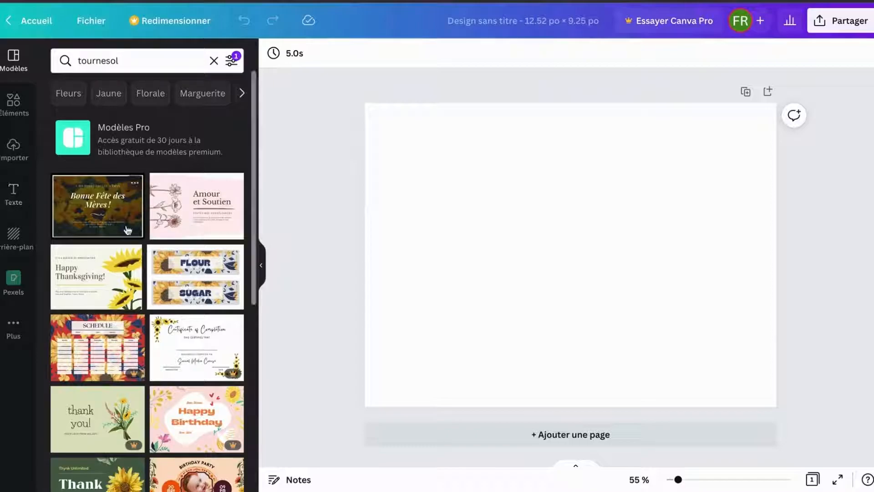
Step: Apply the Flour and Sugar page of the "Blue and Yellow Sunflower Baking Ingredients Label" template to the blank cover
{"action": "scroll", "coordinate": [128, 230], "scroll_direction": "down", "scroll_amount": 2}
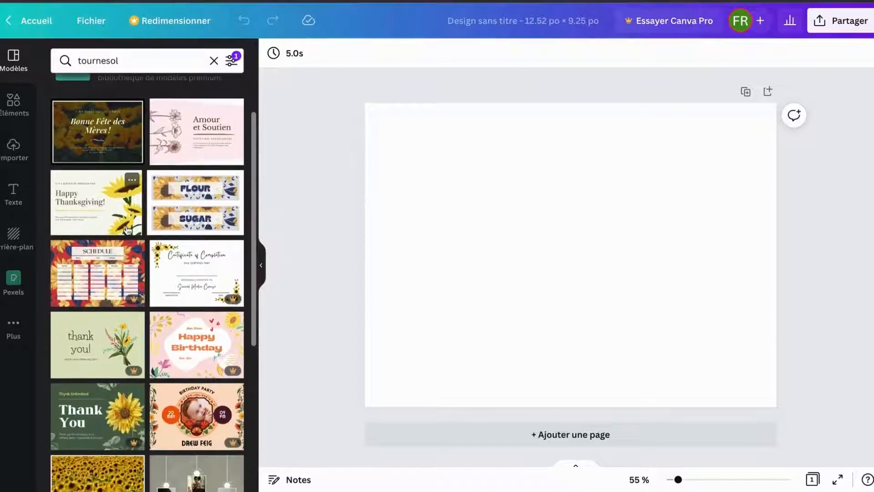
{"action": "left_click", "coordinate": [182, 202]}
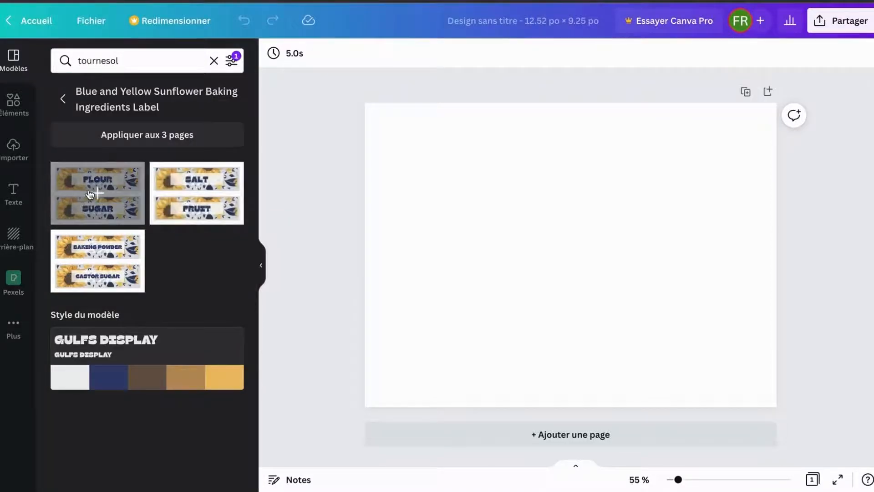
{"action": "left_click", "coordinate": [91, 195]}
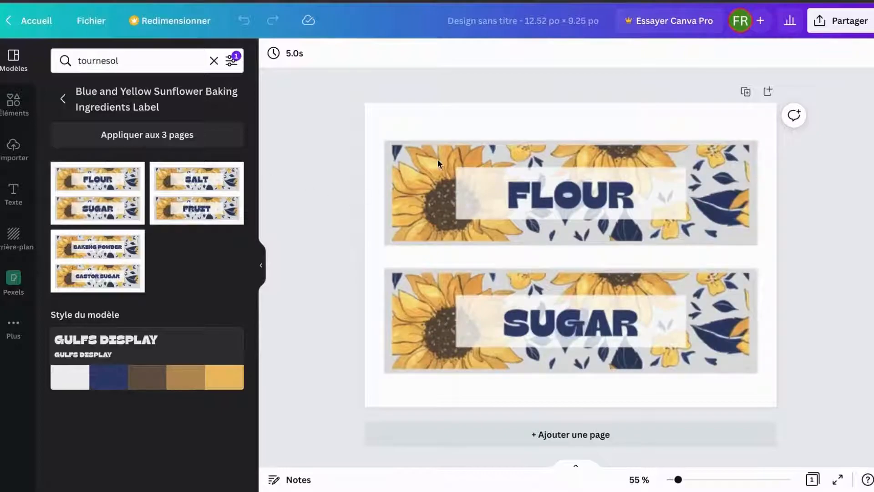
{"action": "left_click", "coordinate": [404, 170]}
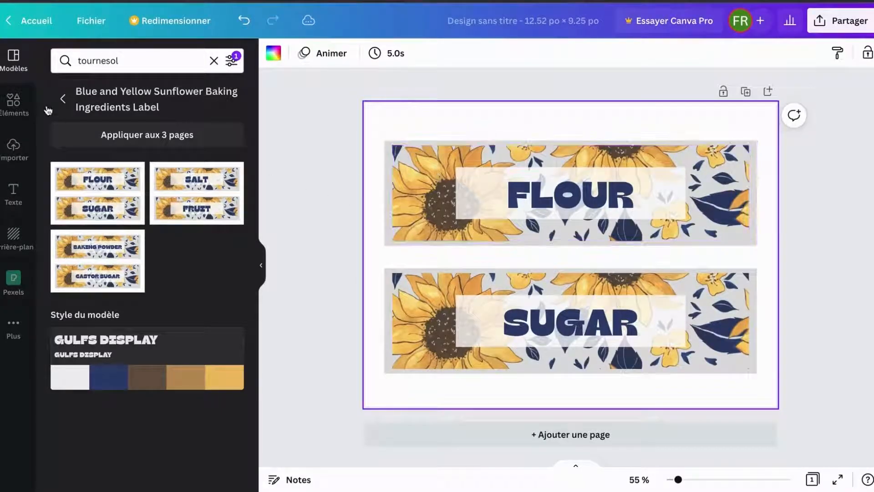
Step: Return to the sunflower template results and apply the dark blue "grateful for you" template to the cover
{"action": "left_click", "coordinate": [65, 99]}
{"action": "scroll", "coordinate": [102, 206], "scroll_direction": "down", "scroll_amount": 2}
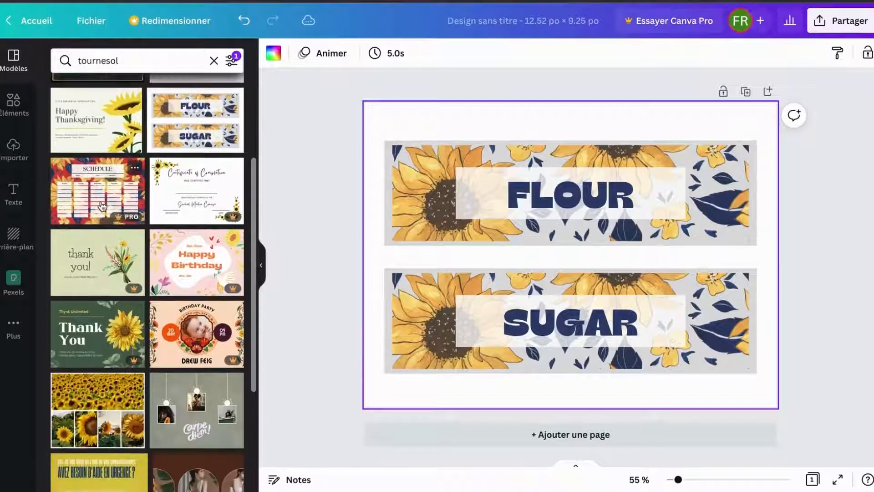
{"action": "scroll", "coordinate": [102, 205], "scroll_direction": "down", "scroll_amount": 5}
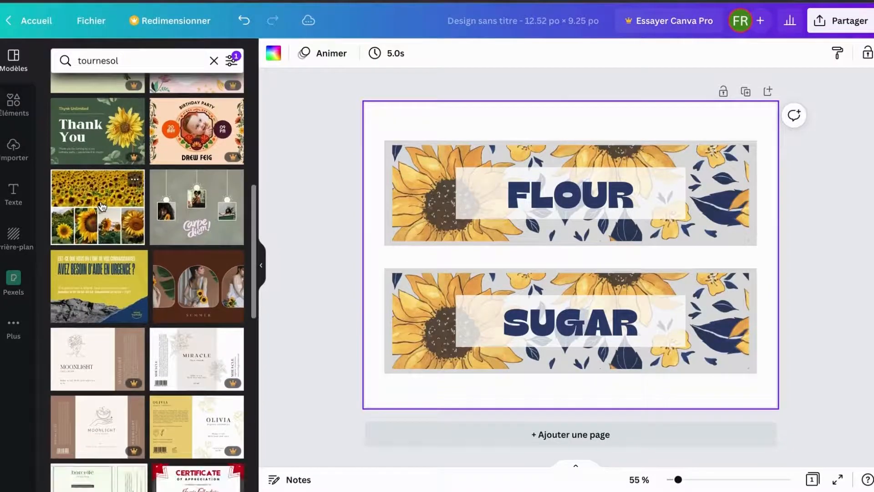
{"action": "scroll", "coordinate": [102, 206], "scroll_direction": "down", "scroll_amount": 2}
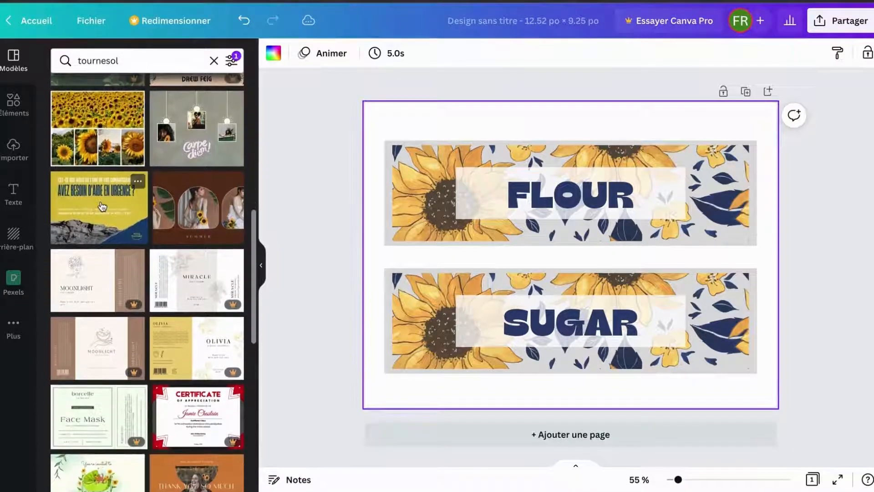
{"action": "scroll", "coordinate": [102, 206], "scroll_direction": "down", "scroll_amount": 8}
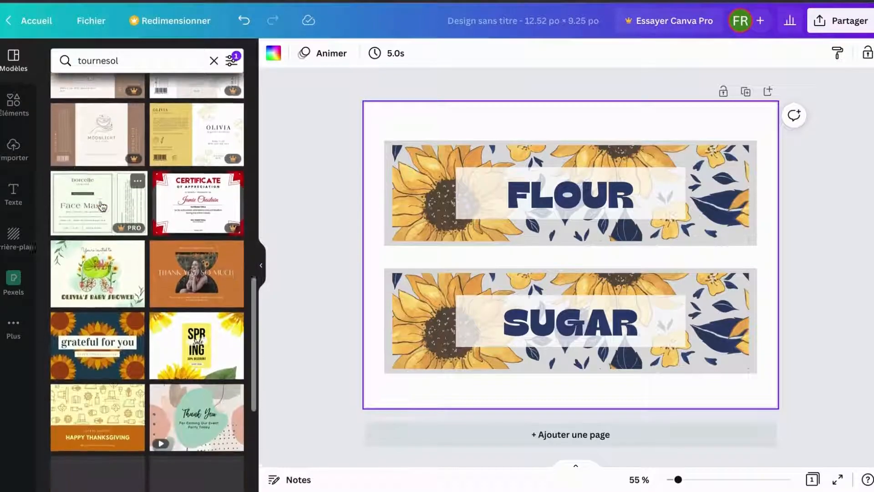
{"action": "left_click", "coordinate": [95, 248]}
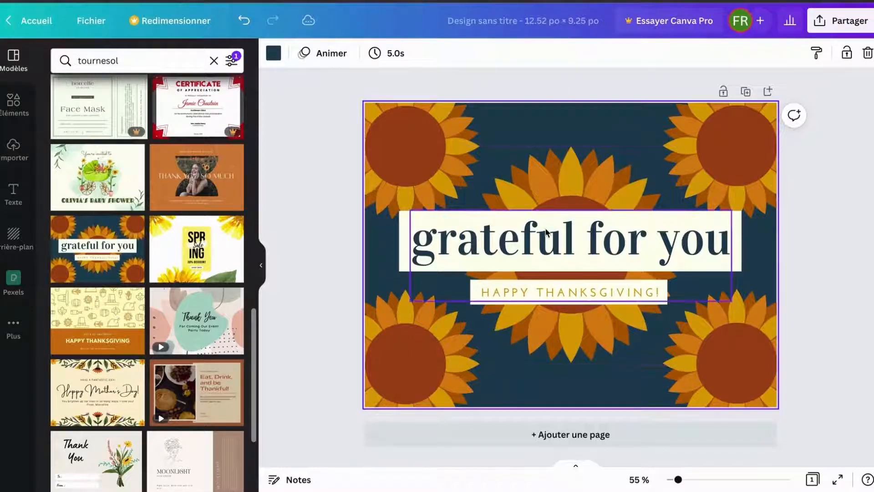
Step: Try the "Spring Sale" sunflower template in place of the current page, and replace it again with the "grateful for you" template
{"action": "left_click", "coordinate": [194, 249]}
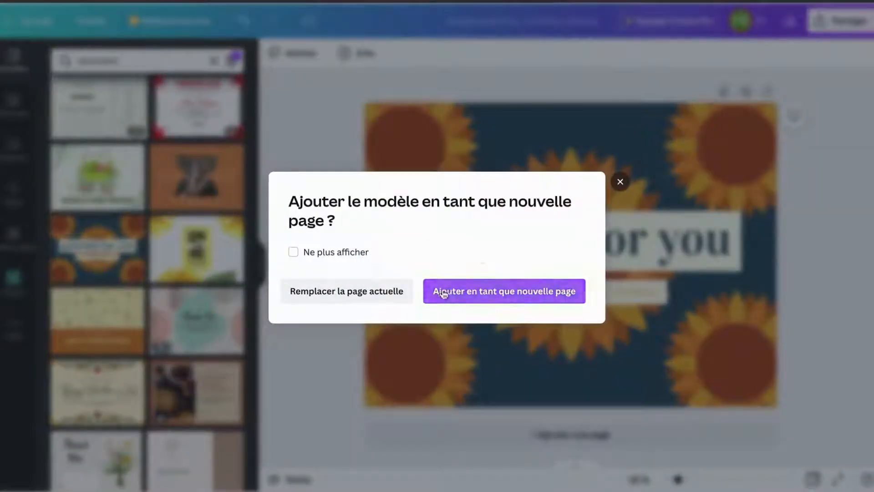
{"action": "left_click", "coordinate": [371, 293]}
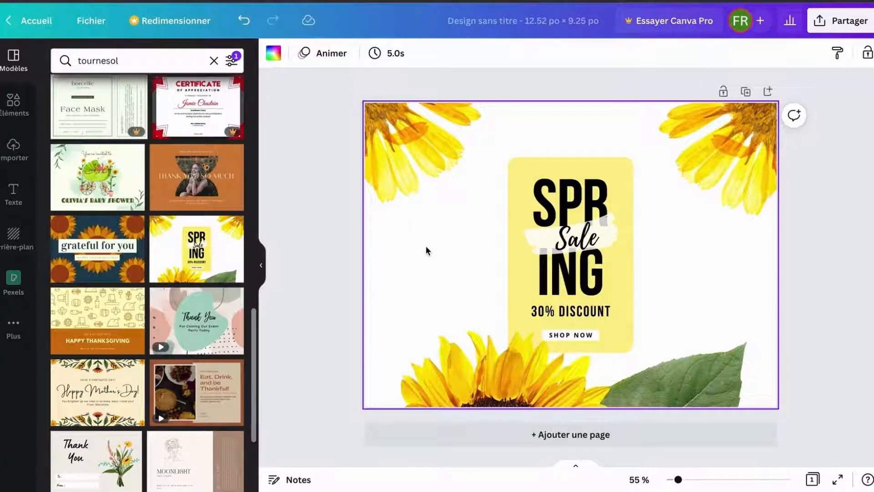
{"action": "scroll", "coordinate": [119, 337], "scroll_direction": "down", "scroll_amount": 2}
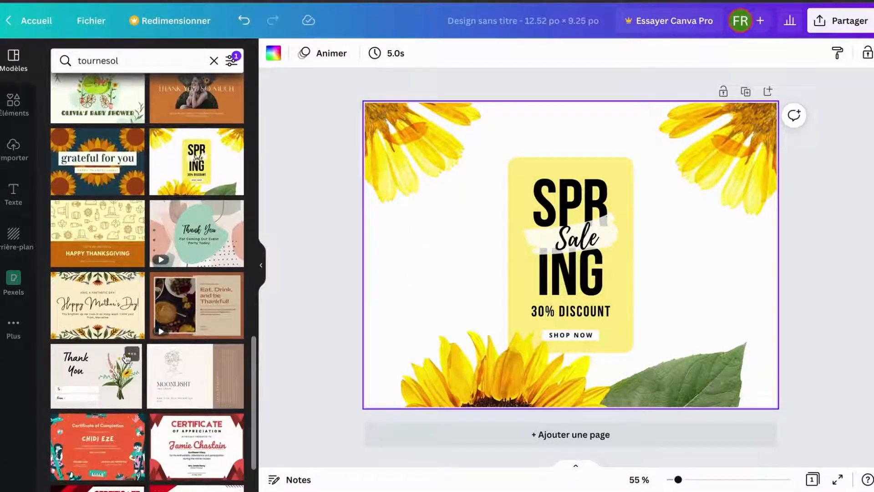
{"action": "scroll", "coordinate": [127, 358], "scroll_direction": "up", "scroll_amount": 2}
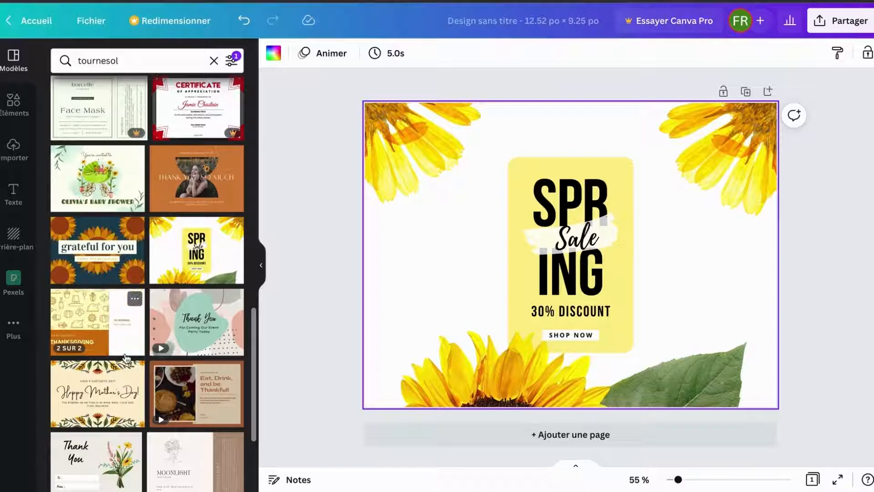
{"action": "left_click", "coordinate": [111, 250]}
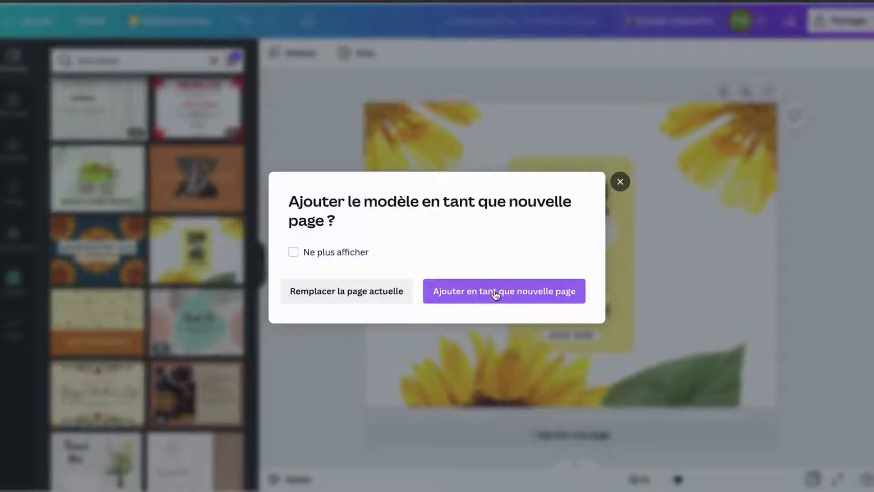
{"action": "left_click", "coordinate": [336, 292]}
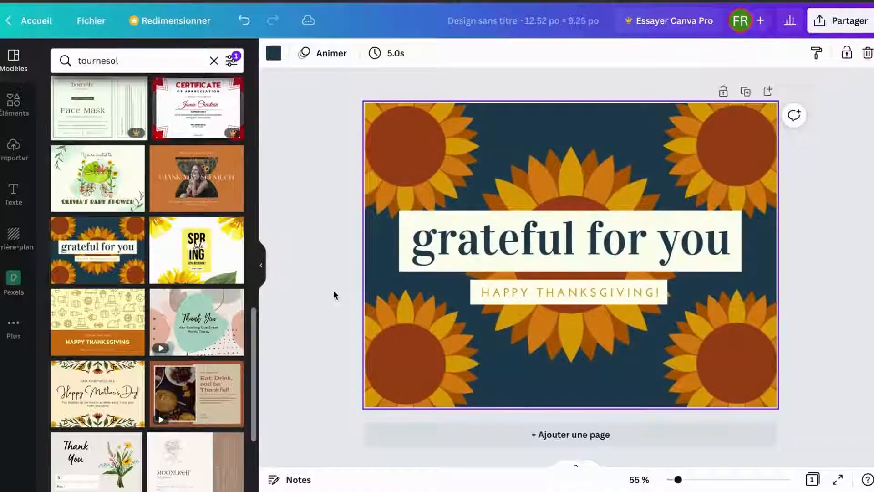
Step: Delete the "grateful for you" and "Happy Thanksgiving!" text and the two cream rectangles behind it, leaving only the sunflower background
{"action": "left_click", "coordinate": [494, 223]}
{"action": "key", "text": "Delete"}
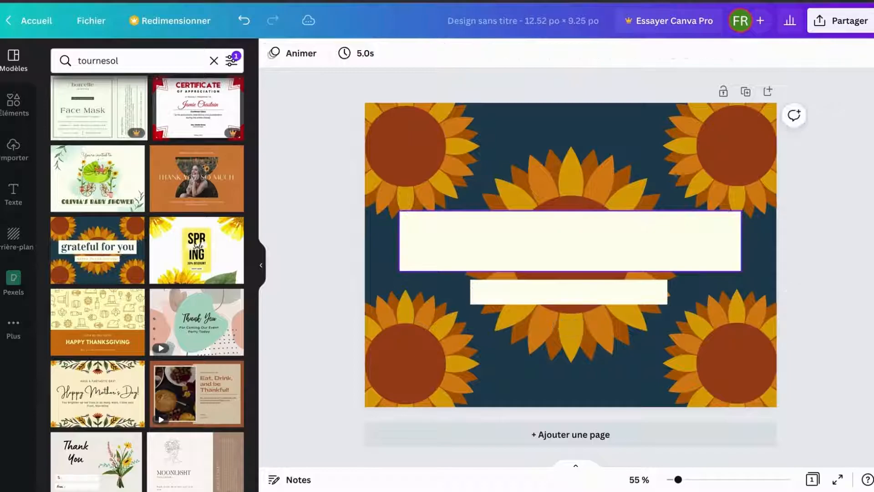
{"action": "left_click", "coordinate": [546, 255]}
{"action": "key", "text": "Delete"}
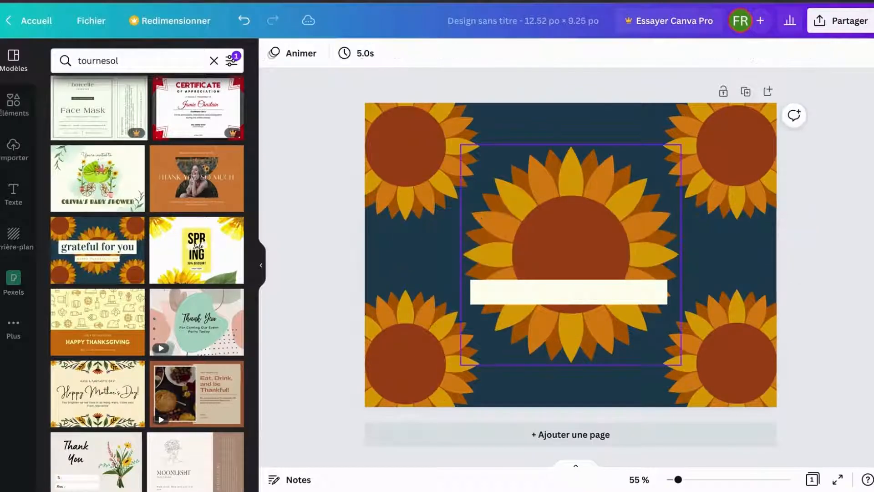
{"action": "left_click", "coordinate": [546, 292]}
{"action": "key", "text": "Delete"}
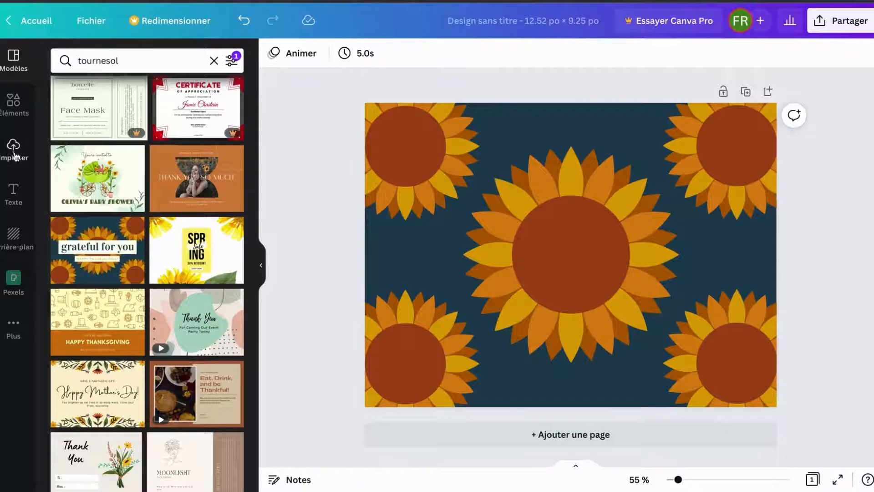
Step: Add a square shape to the middle of the cover and fill it with white
{"action": "left_click", "coordinate": [13, 113]}
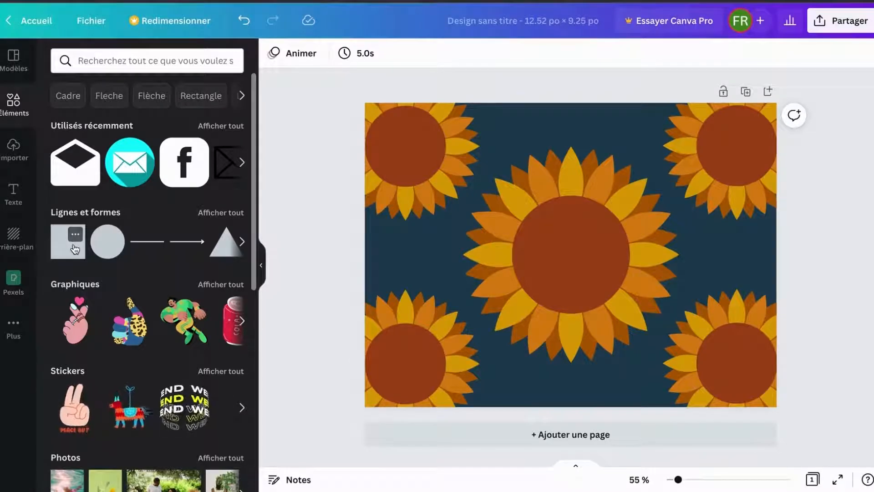
{"action": "left_click", "coordinate": [75, 249]}
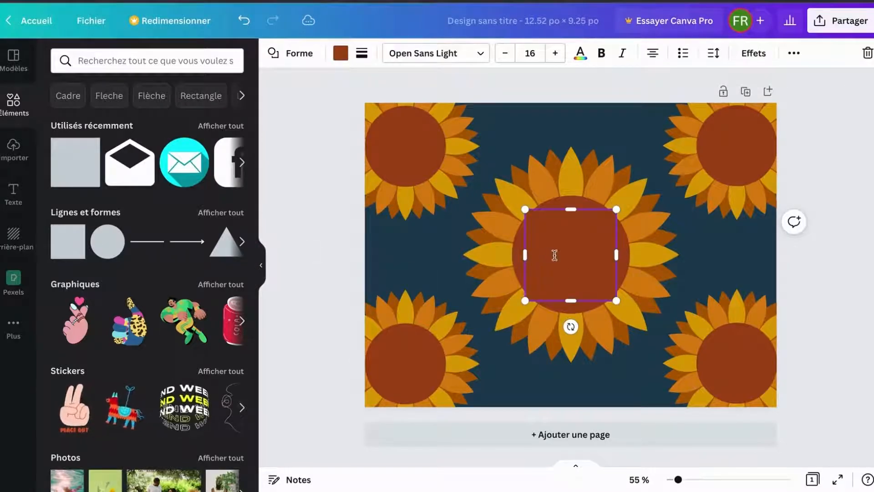
{"action": "left_click", "coordinate": [340, 54]}
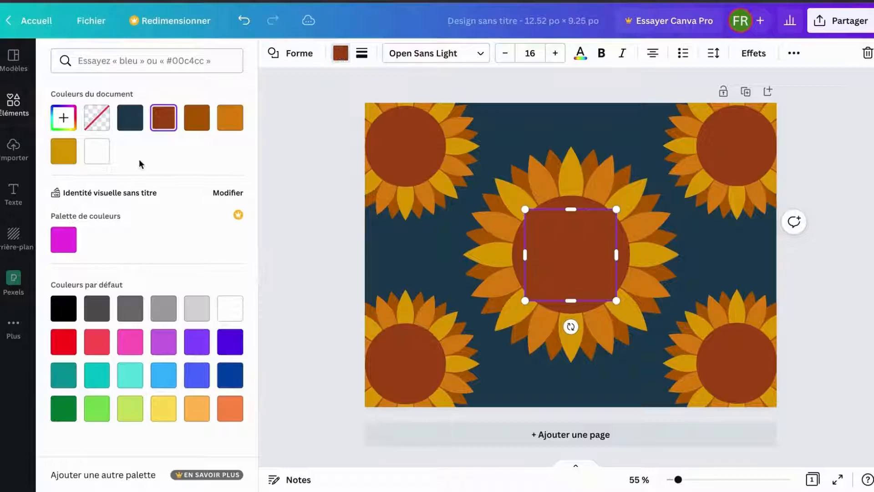
{"action": "left_click", "coordinate": [97, 150]}
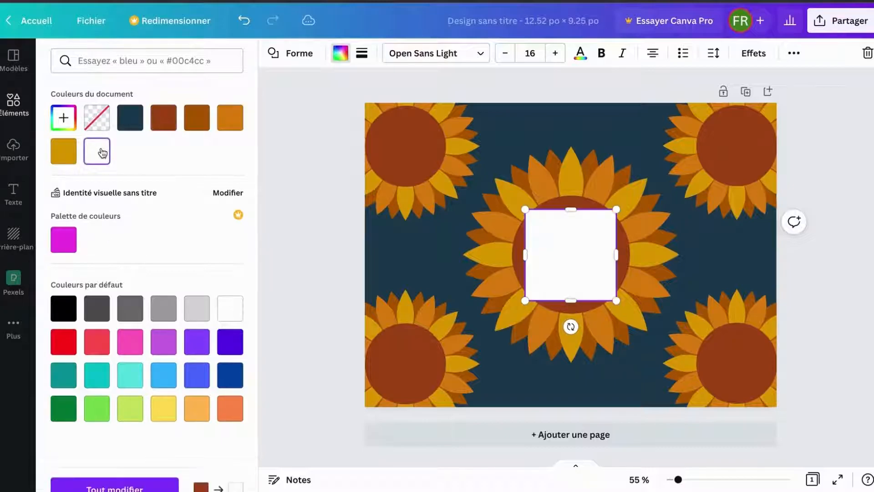
Step: Stretch the white square to the full cover height and narrow it into a centred vertical strip for the spine
{"action": "left_click_drag", "start_coordinate": [571, 210], "coordinate": [571, 103]}
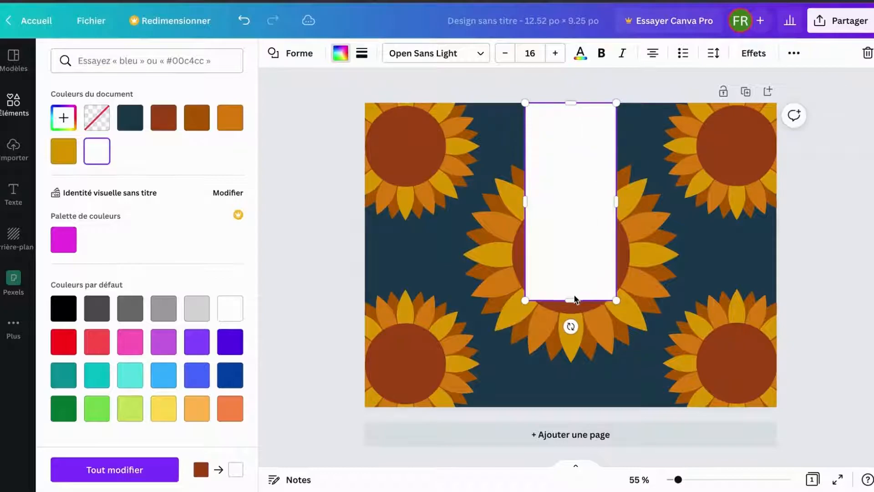
{"action": "left_click_drag", "start_coordinate": [571, 299], "coordinate": [571, 407]}
{"action": "left_click_drag", "start_coordinate": [614, 254], "coordinate": [571, 289]}
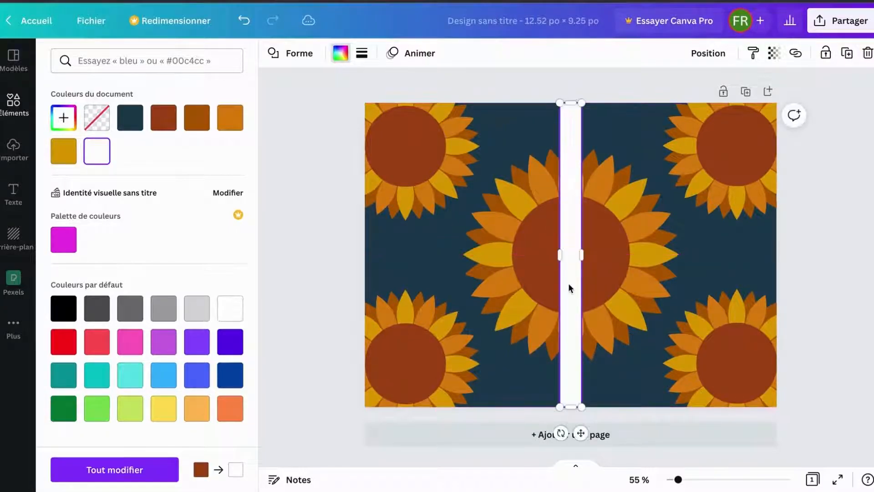
Step: Browse the text font combinations and add the "I can & I will" one to the cover
{"action": "left_click", "coordinate": [14, 196]}
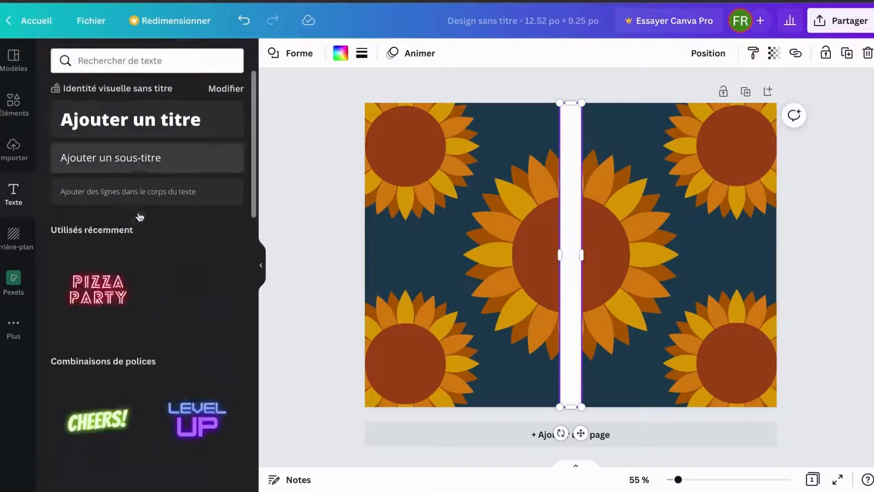
{"action": "scroll", "coordinate": [148, 352], "scroll_direction": "down", "scroll_amount": 5}
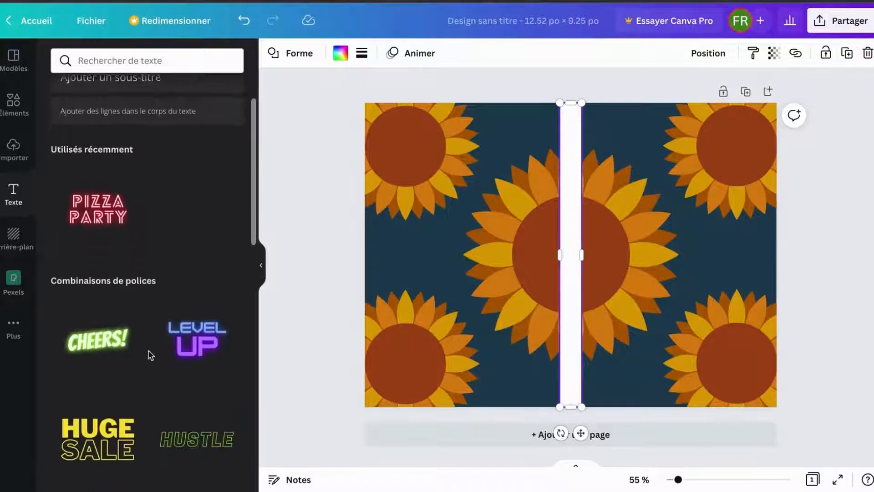
{"action": "scroll", "coordinate": [150, 355], "scroll_direction": "down", "scroll_amount": 5}
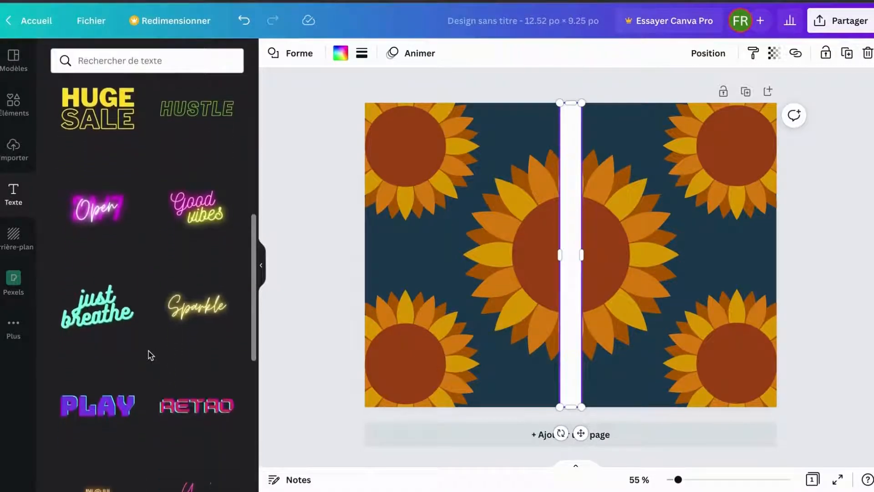
{"action": "scroll", "coordinate": [151, 355], "scroll_direction": "down", "scroll_amount": 2}
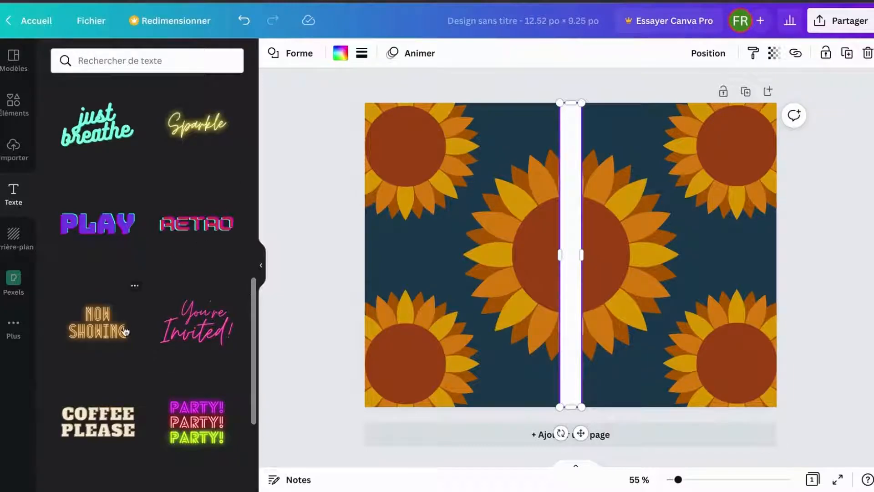
{"action": "scroll", "coordinate": [125, 332], "scroll_direction": "down", "scroll_amount": 4}
{"action": "scroll", "coordinate": [127, 331], "scroll_direction": "down", "scroll_amount": 5}
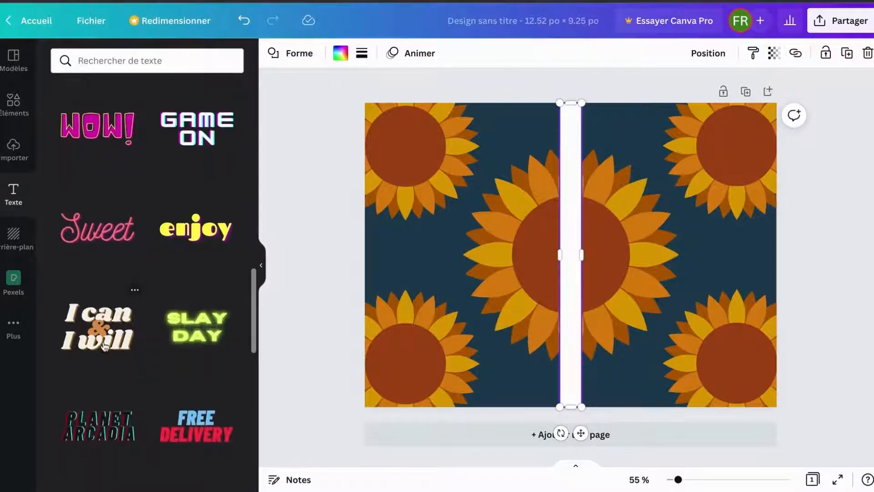
{"action": "left_click", "coordinate": [105, 346]}
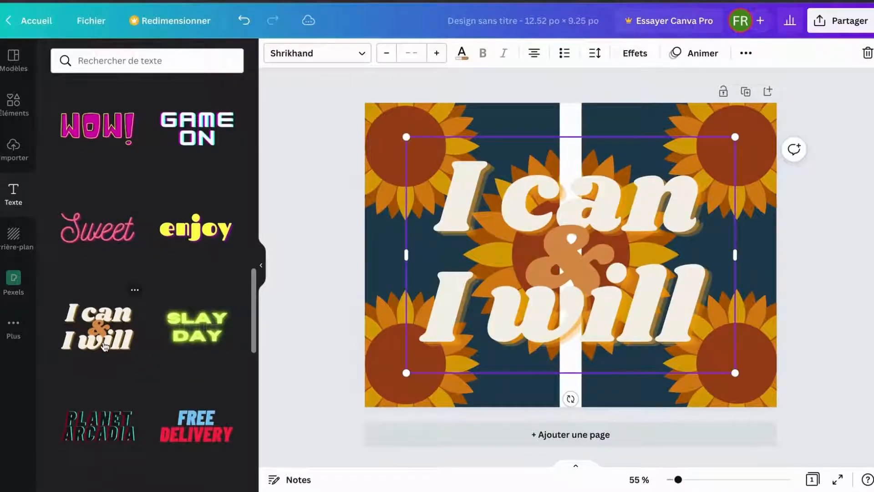
Step: Replace the "I can" line of the added text with "Carnet"
{"action": "double_click", "coordinate": [614, 203]}
{"action": "type", "text": "Ca"}
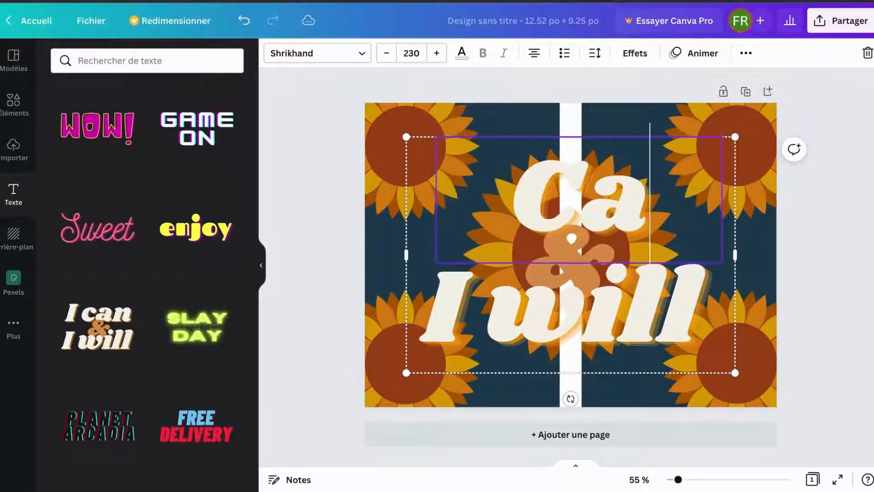
{"action": "type", "text": "rnet"}
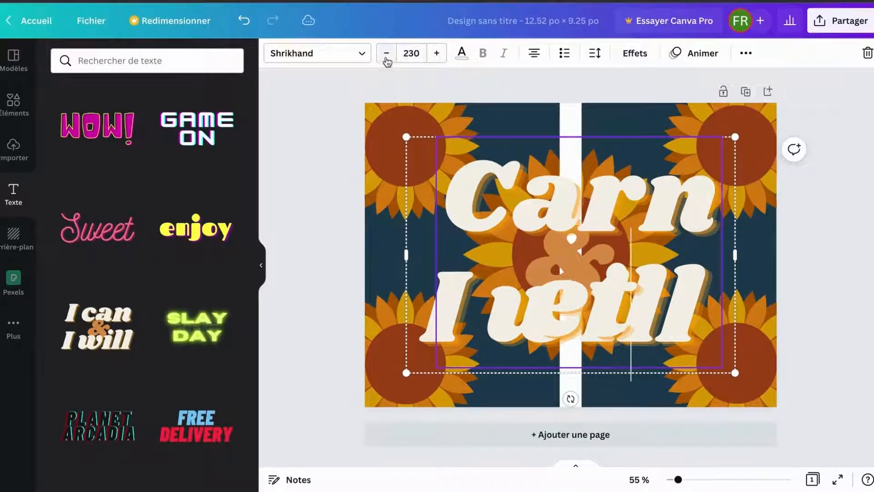
Step: Reduce the font size of the "Carnet" line to 150
{"action": "left_click", "coordinate": [386, 53]}
{"action": "left_click", "coordinate": [386, 54]}
{"action": "left_click", "coordinate": [387, 53]}
{"action": "left_click", "coordinate": [387, 54]}
{"action": "left_click", "coordinate": [387, 53]}
{"action": "left_click", "coordinate": [386, 57]}
{"action": "left_click", "coordinate": [386, 57]}
{"action": "left_click", "coordinate": [387, 56]}
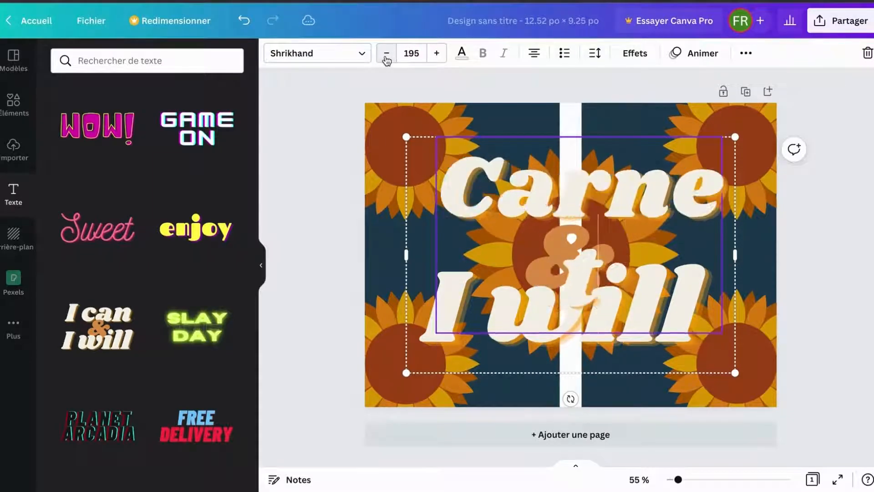
{"action": "left_click", "coordinate": [386, 57]}
{"action": "left_click", "coordinate": [386, 57]}
{"action": "left_click", "coordinate": [386, 57]}
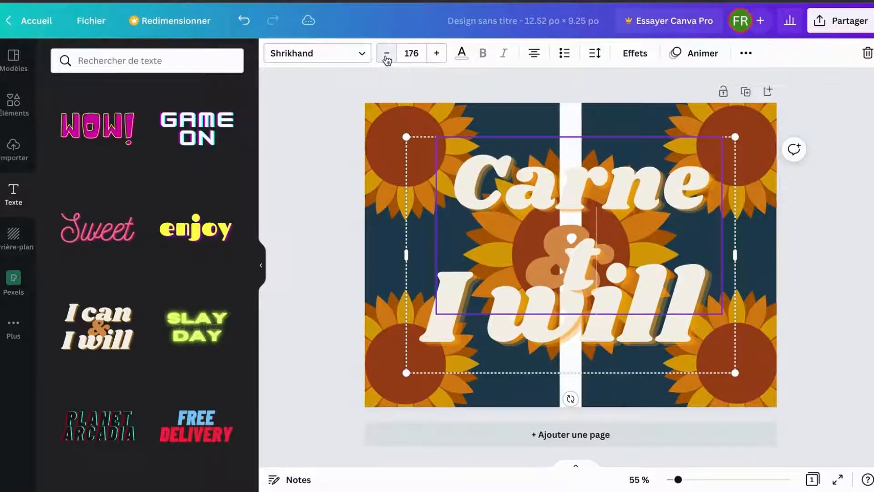
{"action": "left_click", "coordinate": [414, 54]}
{"action": "type", "text": "150"}
{"action": "key", "text": "Return"}
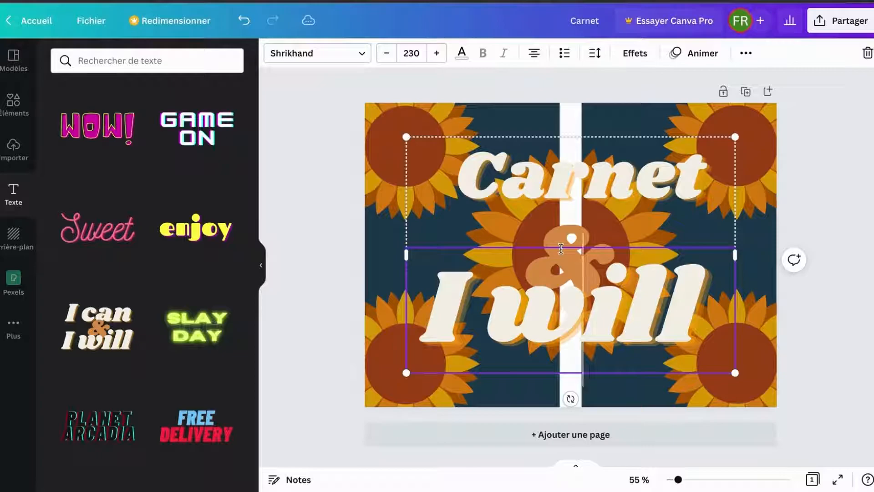
Step: Replace the "I will" line with "de notes" and set its font size to 150
{"action": "double_click", "coordinate": [555, 296]}
{"action": "type", "text": "de"}
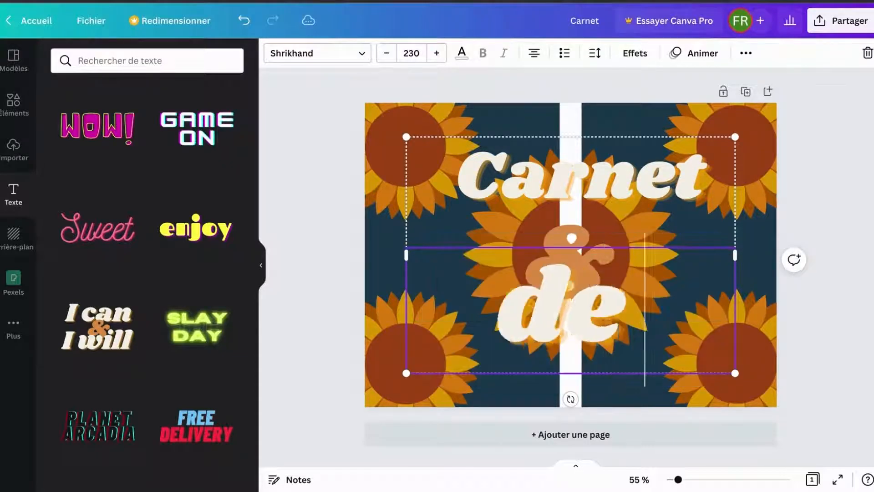
{"action": "left_click", "coordinate": [414, 57]}
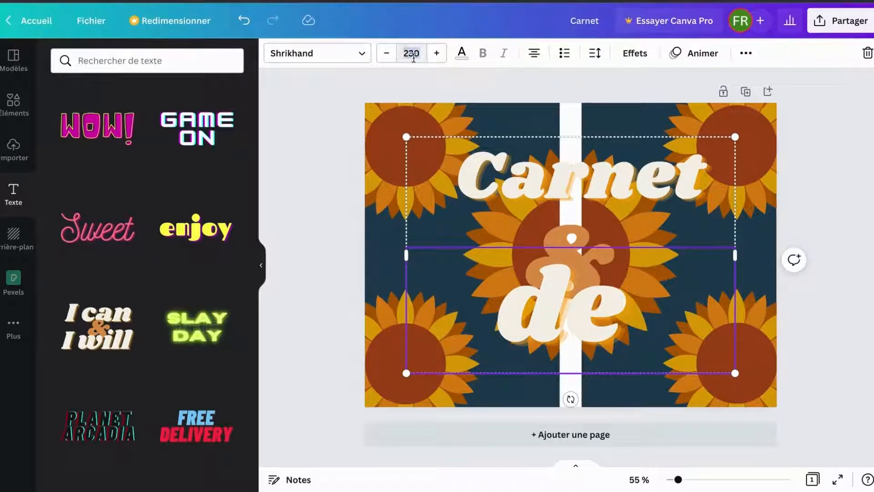
{"action": "type", "text": "150"}
{"action": "key", "text": "Return"}
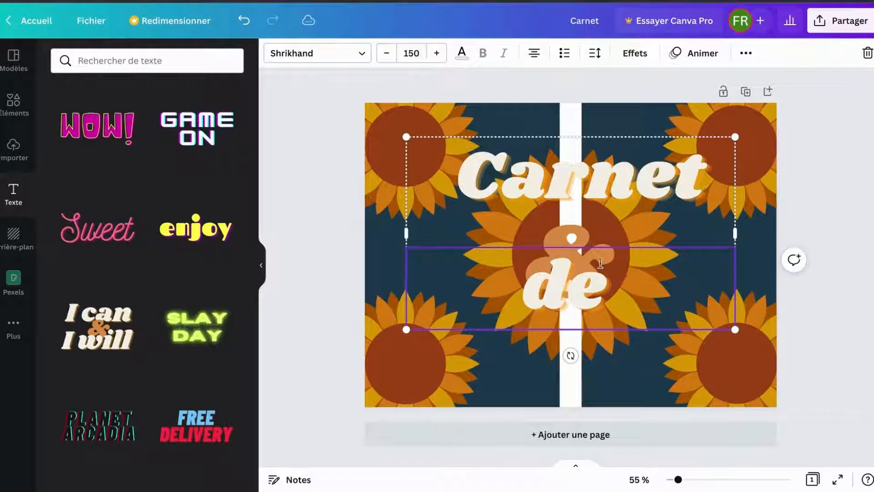
{"action": "type", "text": "n"}
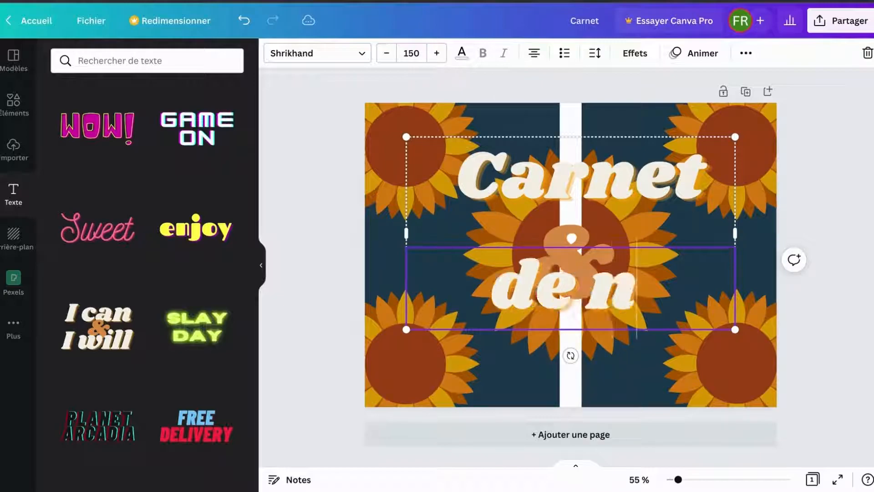
{"action": "type", "text": "otes"}
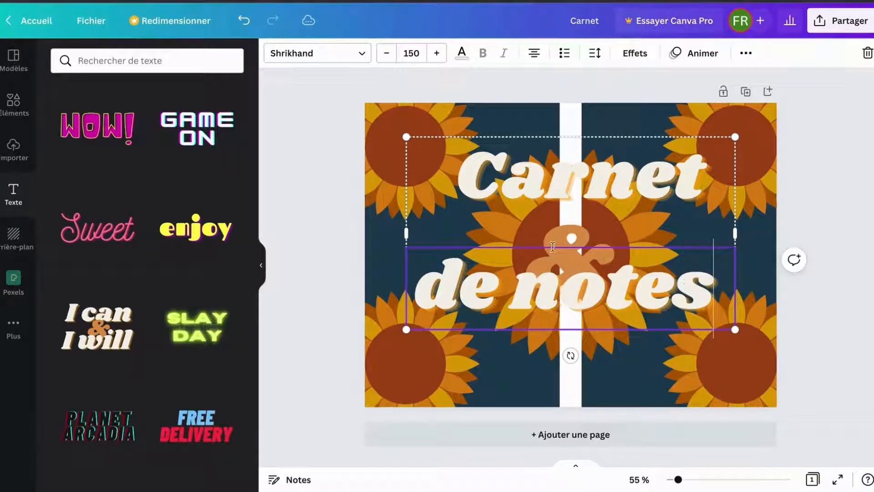
Step: Delete the orange ampersand between the "Carnet" and "de notes" lines
{"action": "left_click", "coordinate": [827, 258]}
{"action": "left_click", "coordinate": [542, 251]}
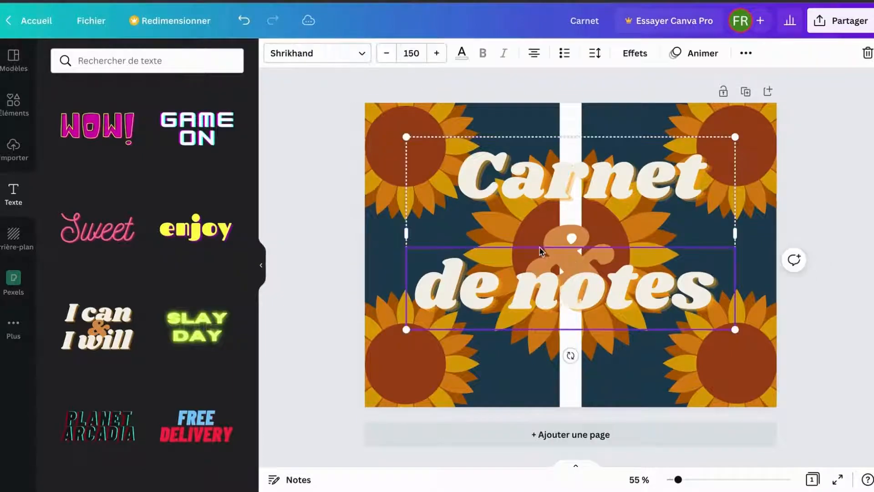
{"action": "left_click", "coordinate": [571, 238]}
{"action": "left_click", "coordinate": [570, 237]}
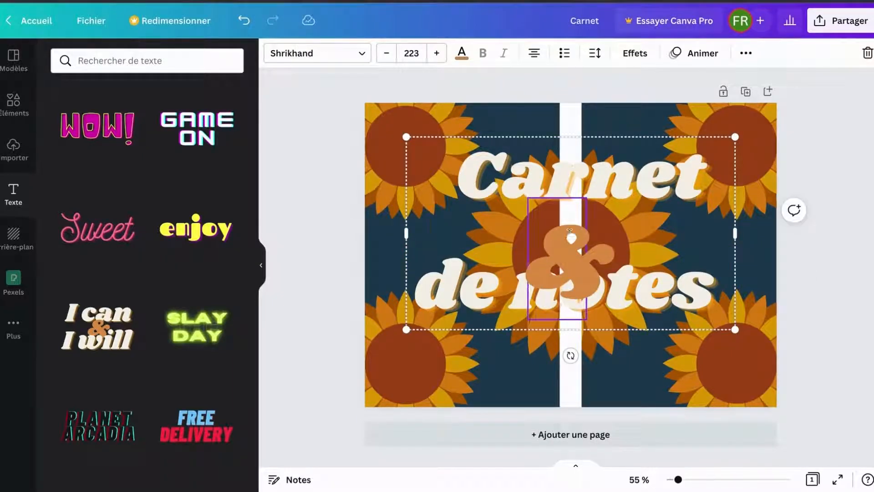
{"action": "double_click", "coordinate": [562, 265]}
{"action": "key", "text": "BackSpace"}
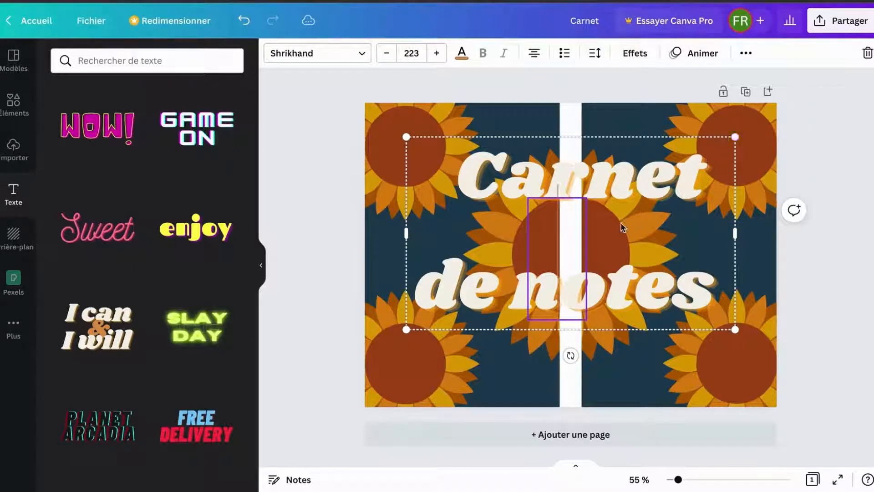
{"action": "key", "text": "Escape"}
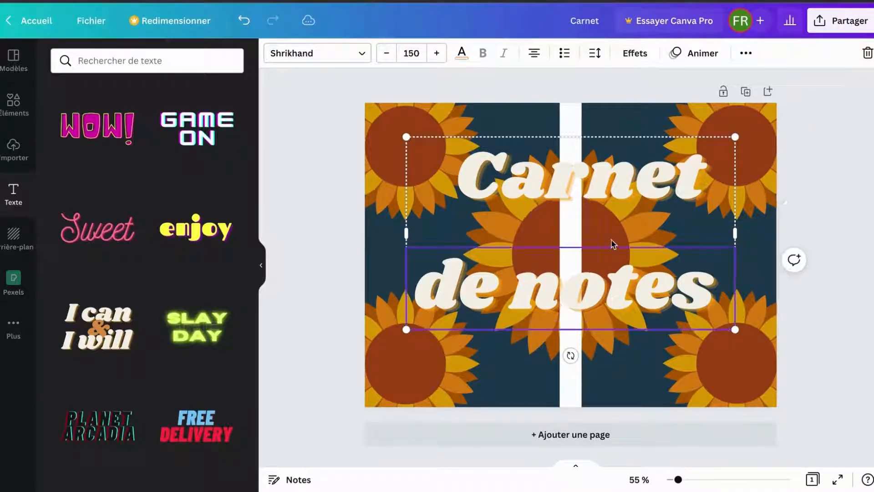
{"action": "left_click", "coordinate": [555, 227]}
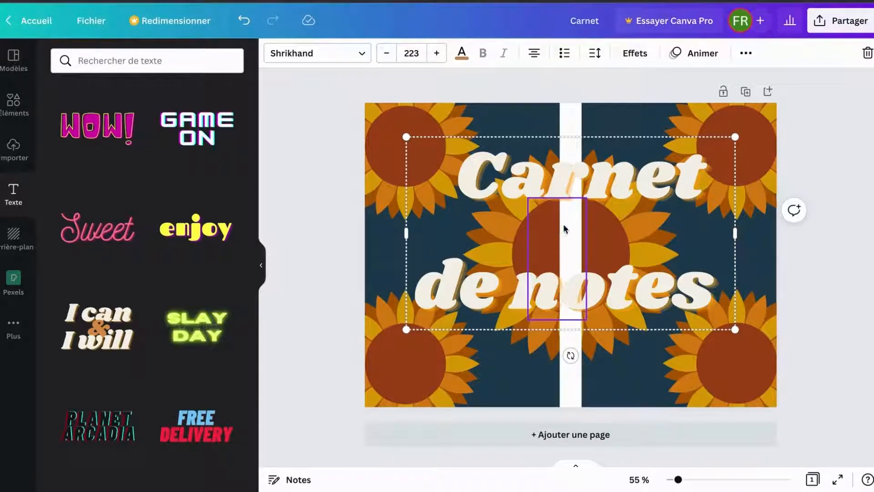
{"action": "key", "text": "Escape"}
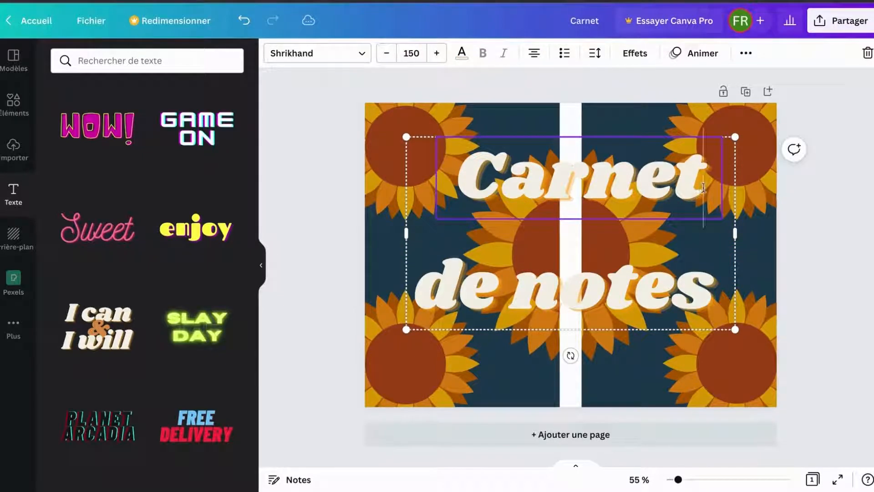
Step: Start a second line "de n" within the "Carnet" text box and delete the separate "de notes" line below it
{"action": "key", "text": "Return"}
{"action": "type", "text": "de"}
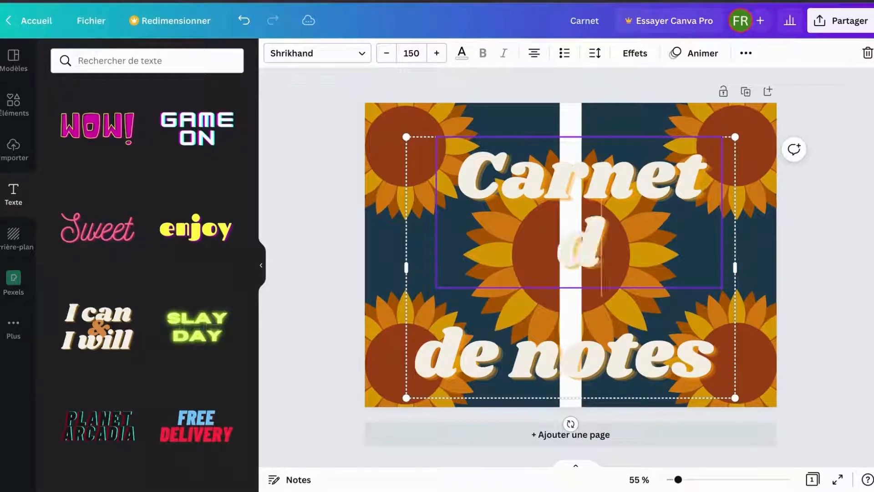
{"action": "type", "text": " n"}
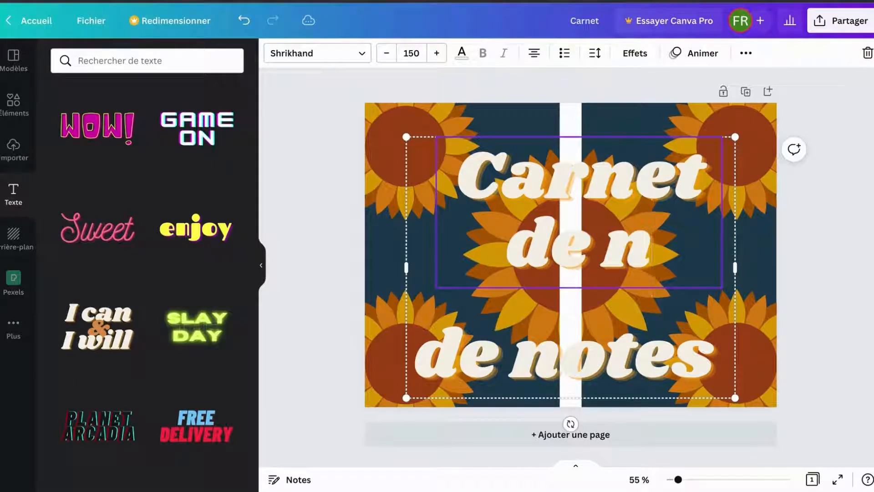
{"action": "type", "text": "otes"}
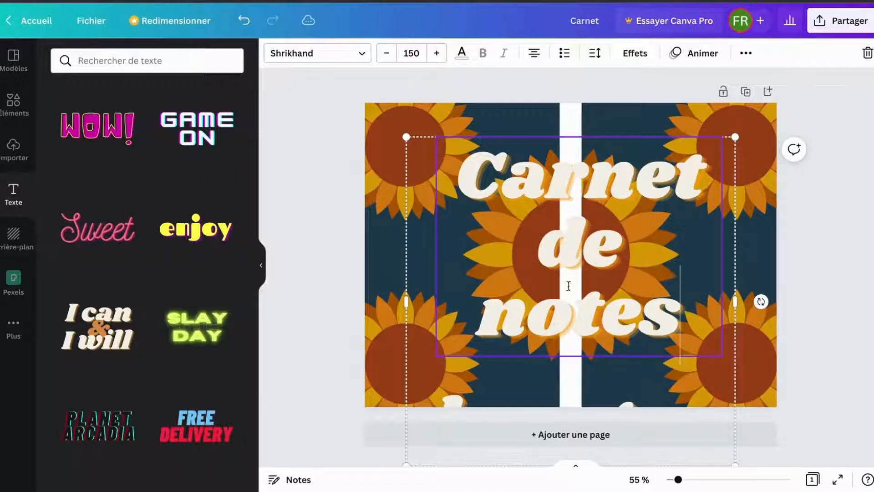
{"action": "key", "text": "ctrl+z"}
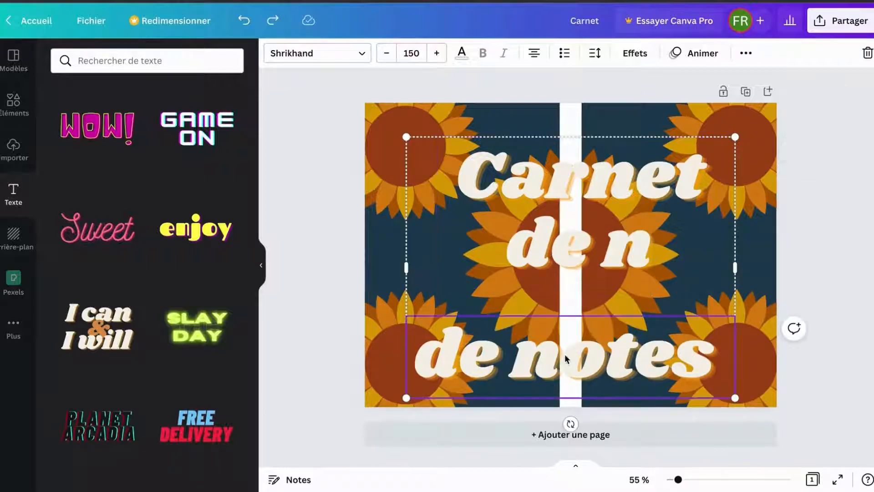
{"action": "key", "text": "Delete"}
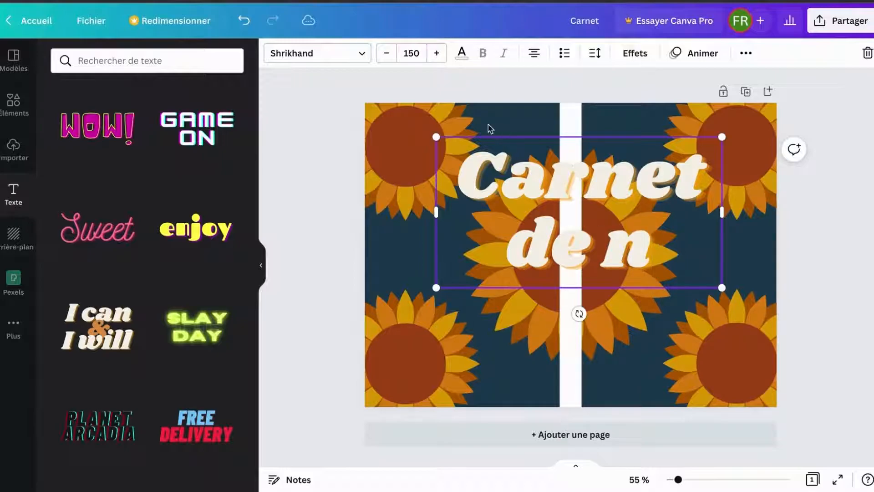
Step: Complete the text as "Carnet de notes" and scale it down to a font size of about 90
{"action": "left_click_drag", "start_coordinate": [436, 136], "coordinate": [533, 188]}
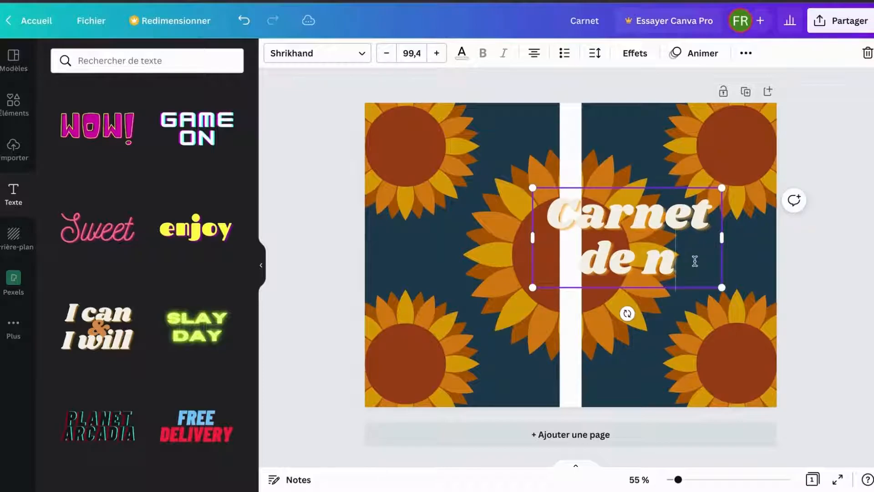
{"action": "type", "text": "otes"}
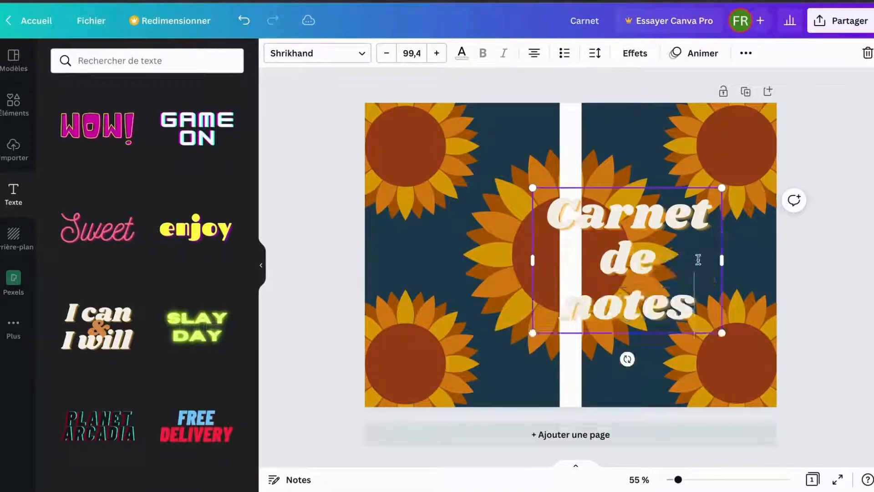
{"action": "left_click_drag", "start_coordinate": [721, 189], "coordinate": [713, 234]}
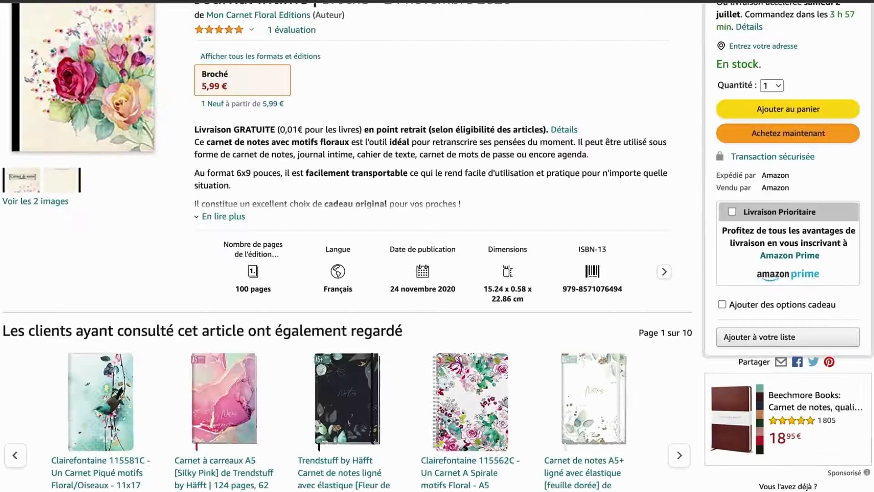
{"action": "scroll", "coordinate": [274, 127], "scroll_direction": "up", "scroll_amount": 3}
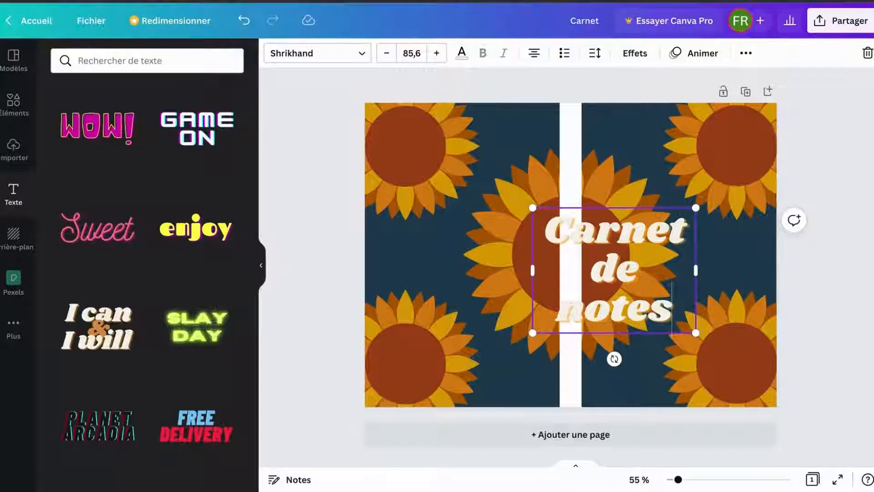
{"action": "left_click_drag", "start_coordinate": [696, 333], "coordinate": [721, 344]}
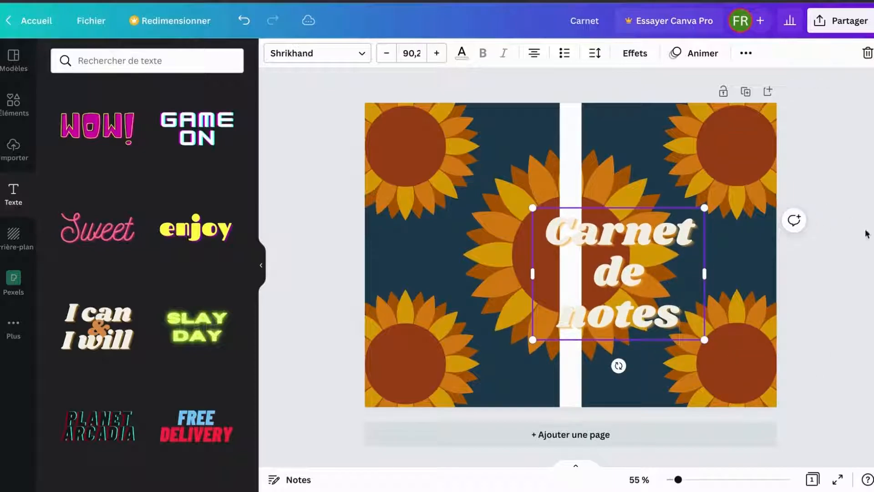
Step: Place the title on the upper front cover at font size 68.2, with its text box about 5.9 po wide spanning the front cover
{"action": "left_click_drag", "start_coordinate": [688, 291], "coordinate": [744, 217]}
{"action": "left_click_drag", "start_coordinate": [759, 136], "coordinate": [719, 166]}
{"action": "left_click_drag", "start_coordinate": [587, 214], "coordinate": [582, 217]}
{"action": "left_click_drag", "start_coordinate": [714, 195], "coordinate": [777, 195]}
{"action": "left_click_drag", "start_coordinate": [613, 193], "coordinate": [581, 197]}
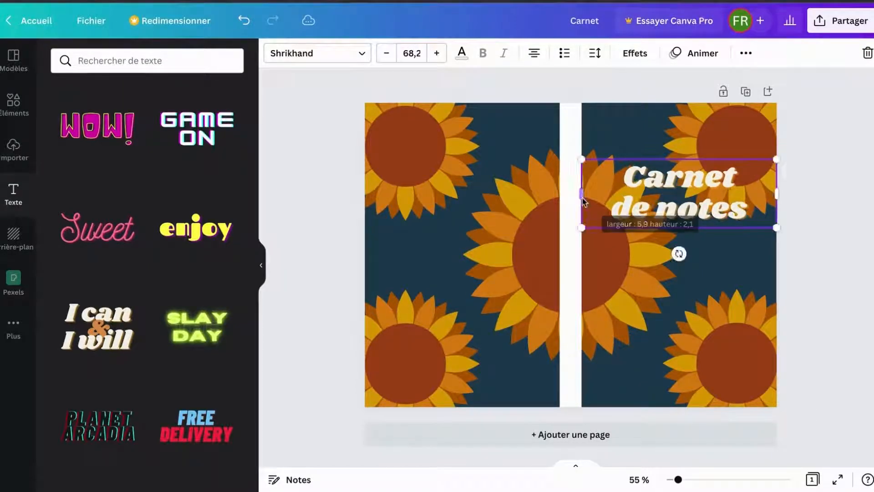
{"action": "mouse_move", "coordinate": [758, 196]}
{"action": "left_mouse_down"}
{"action": "mouse_move", "coordinate": [753, 182]}
{"action": "mouse_move", "coordinate": [755, 199]}
{"action": "left_mouse_up"}
{"action": "left_click", "coordinate": [856, 247]}
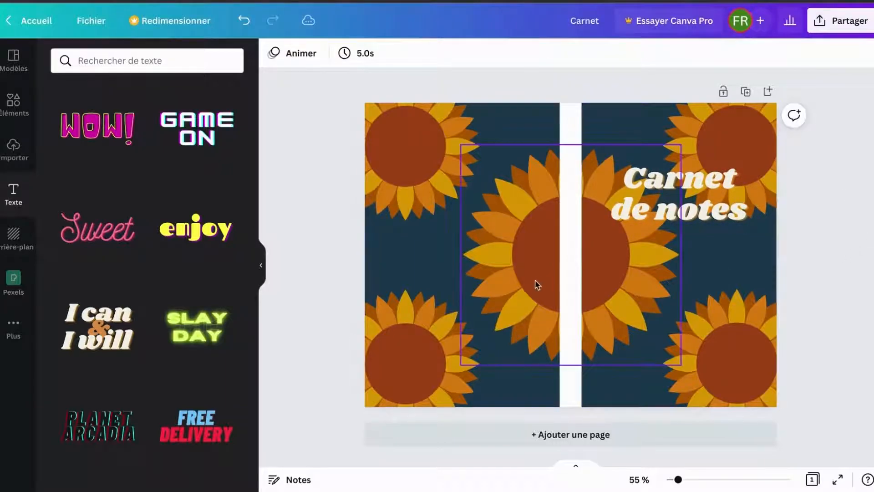
Step: Delete the white spine strip between the back and front covers
{"action": "left_click", "coordinate": [576, 271]}
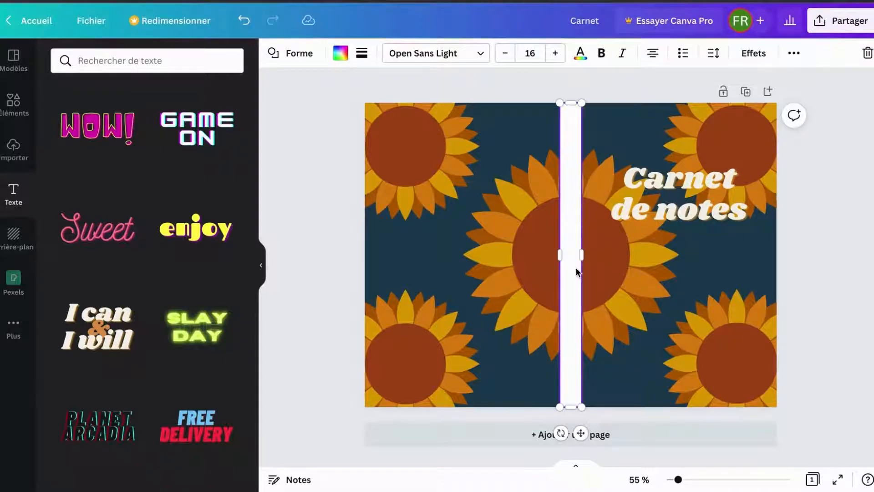
{"action": "key", "text": "Delete"}
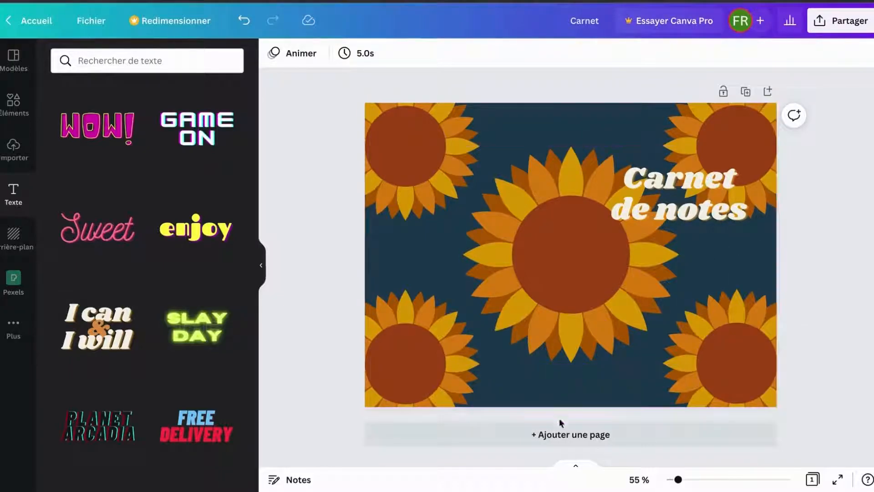
Step: Add a second page with a white background and open the library of graphic elements
{"action": "left_click", "coordinate": [562, 437]}
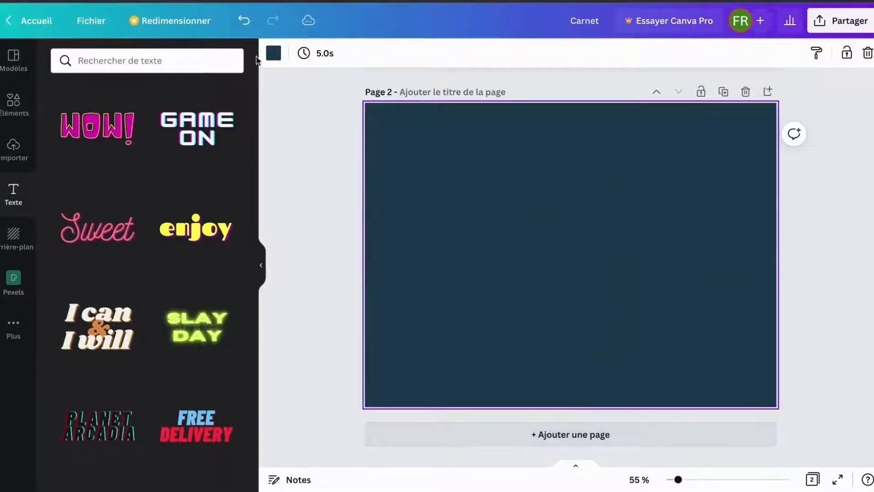
{"action": "left_click", "coordinate": [274, 58]}
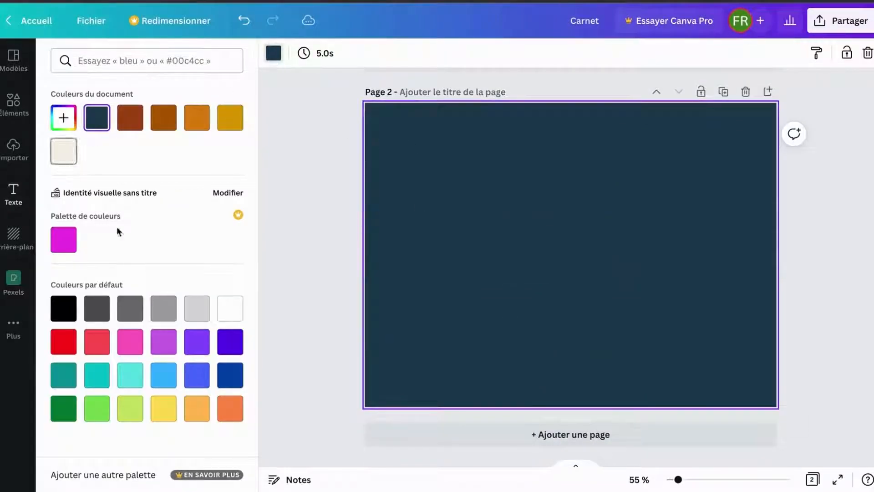
{"action": "left_click", "coordinate": [230, 309]}
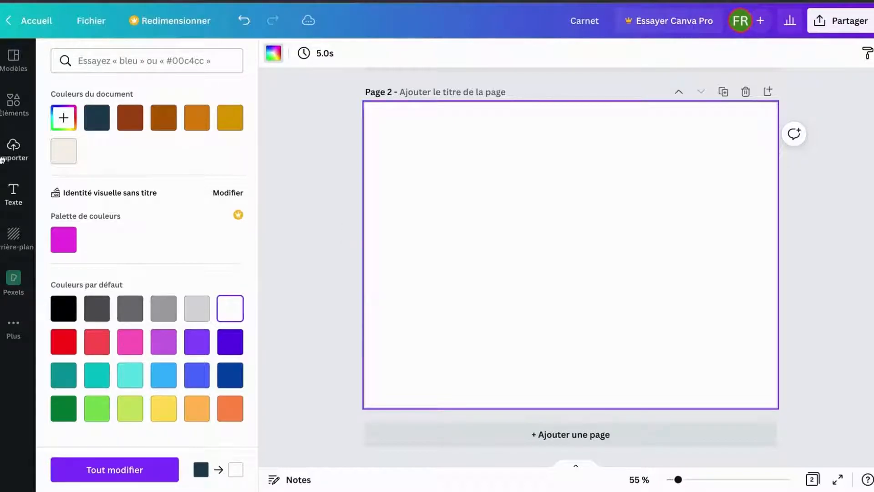
{"action": "left_click", "coordinate": [10, 107]}
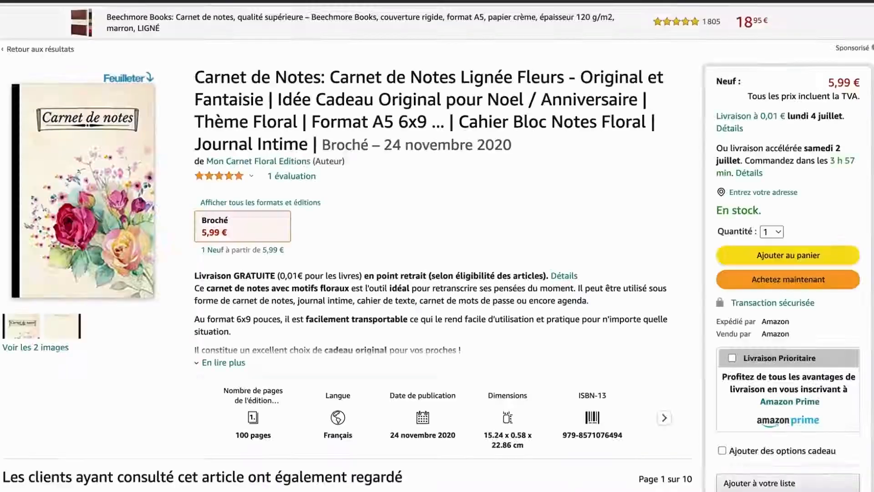
Step: Switch to the Amazon listing of the floral notebook and look through its interior preview pages
{"action": "left_click", "coordinate": [127, 82]}
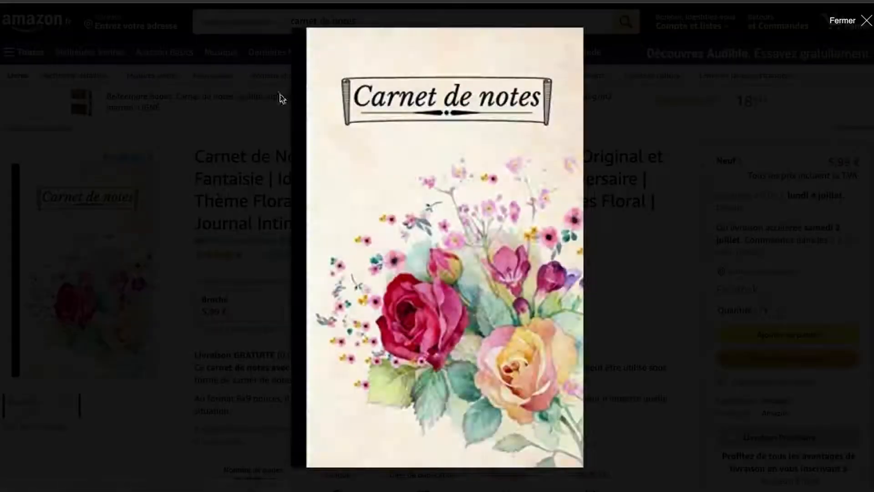
{"action": "scroll", "coordinate": [419, 206], "scroll_direction": "down", "scroll_amount": 10}
{"action": "scroll", "coordinate": [419, 209], "scroll_direction": "down", "scroll_amount": 15}
{"action": "scroll", "coordinate": [419, 207], "scroll_direction": "down", "scroll_amount": 6}
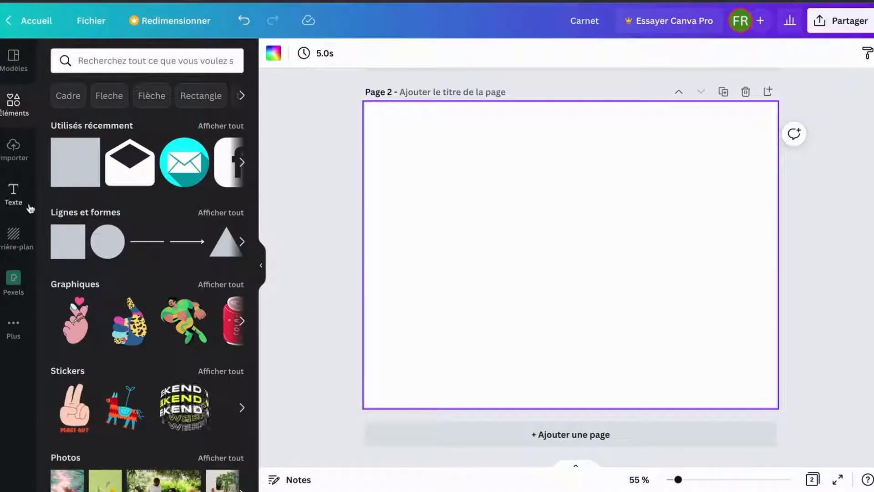
Step: In Canva, add a plain horizontal line in the upper left area of page 2 and lengthen it slightly
{"action": "left_click", "coordinate": [144, 243]}
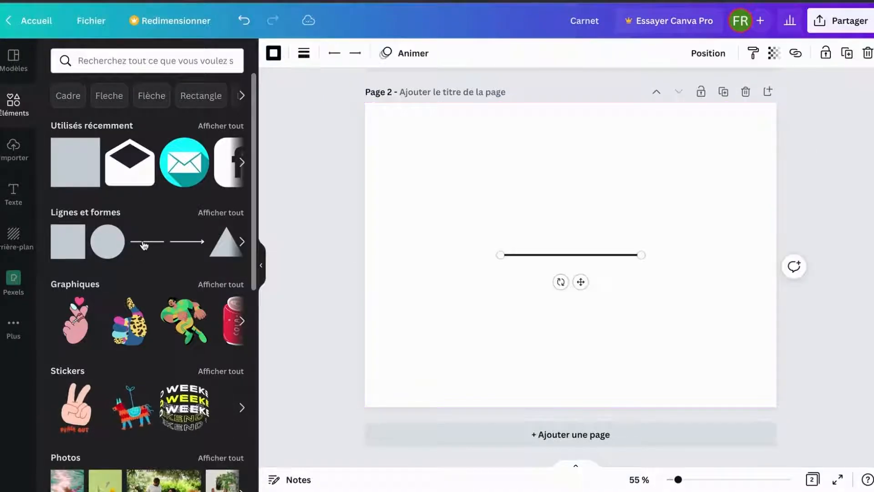
{"action": "left_click_drag", "start_coordinate": [552, 254], "coordinate": [451, 156]}
{"action": "left_click_drag", "start_coordinate": [536, 155], "coordinate": [550, 155]}
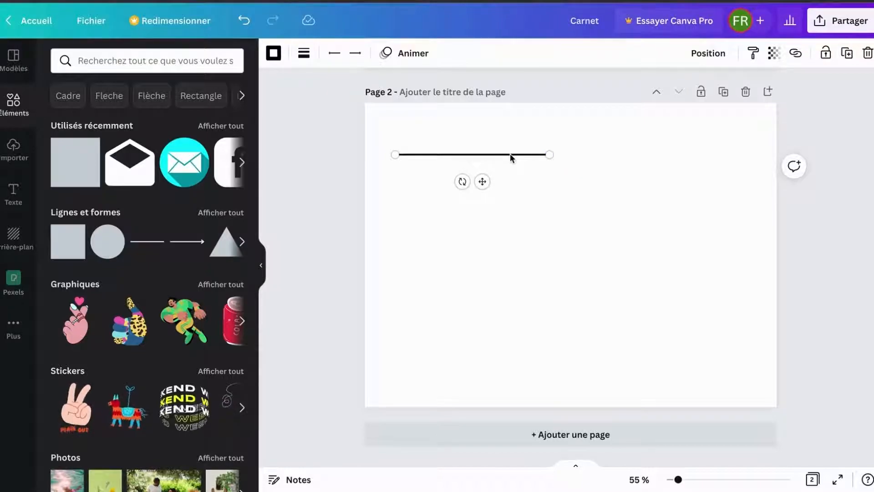
Step: Duplicate the line three times and stack the copies evenly below it as ruled lines
{"action": "left_click", "coordinate": [500, 201]}
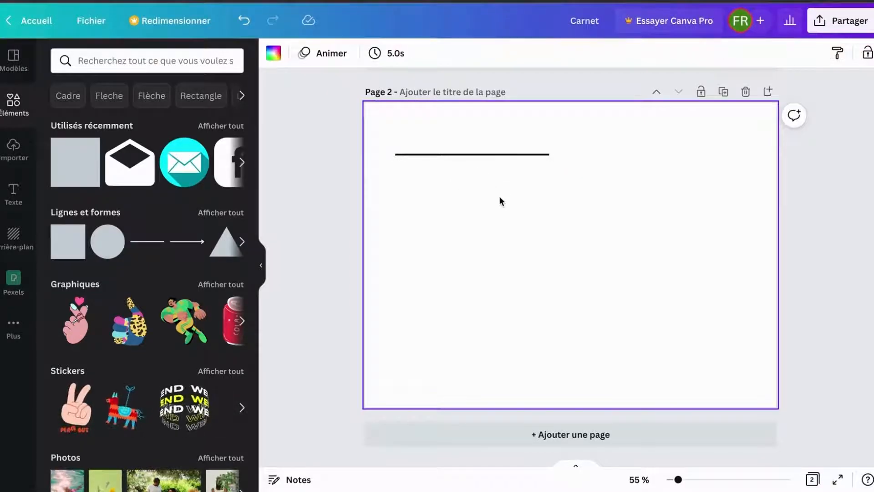
{"action": "key", "text": "ctrl+v"}
{"action": "left_click_drag", "start_coordinate": [492, 188], "coordinate": [486, 195]}
{"action": "left_click", "coordinate": [438, 218]}
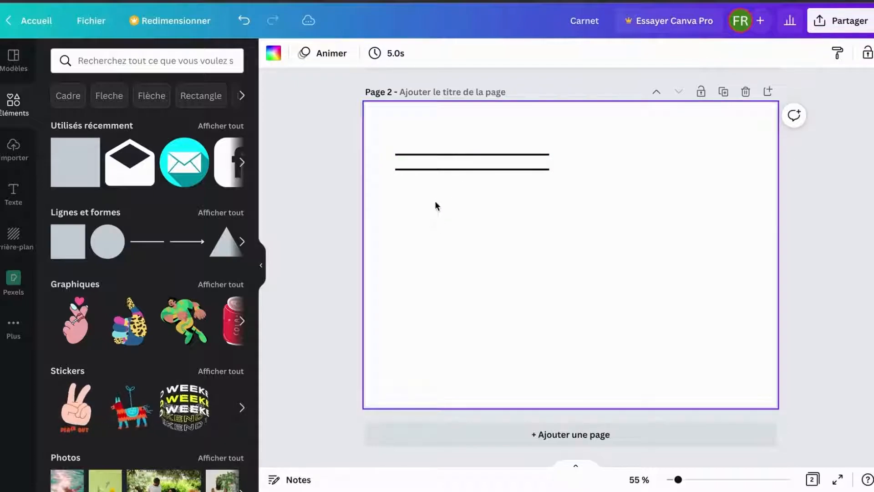
{"action": "key", "text": "ctrl+v"}
{"action": "left_click_drag", "start_coordinate": [489, 187], "coordinate": [482, 211]}
{"action": "left_click", "coordinate": [431, 226]}
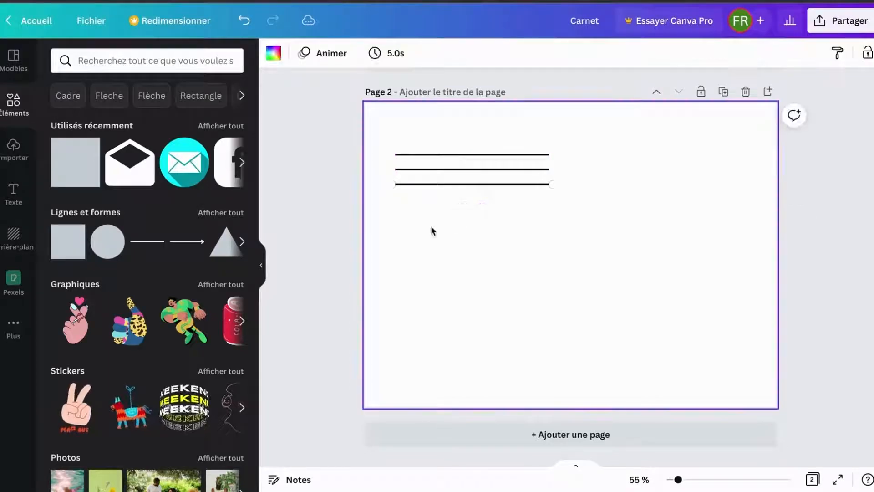
{"action": "key", "text": "ctrl+v"}
{"action": "left_click_drag", "start_coordinate": [488, 189], "coordinate": [482, 228]}
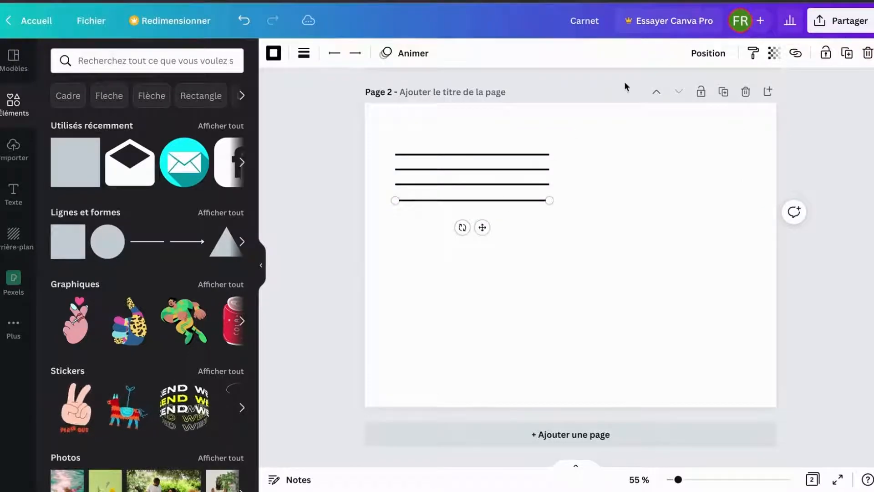
Step: Delete page 2 with its ruled lines
{"action": "scroll", "coordinate": [607, 121], "scroll_direction": "up", "scroll_amount": 1}
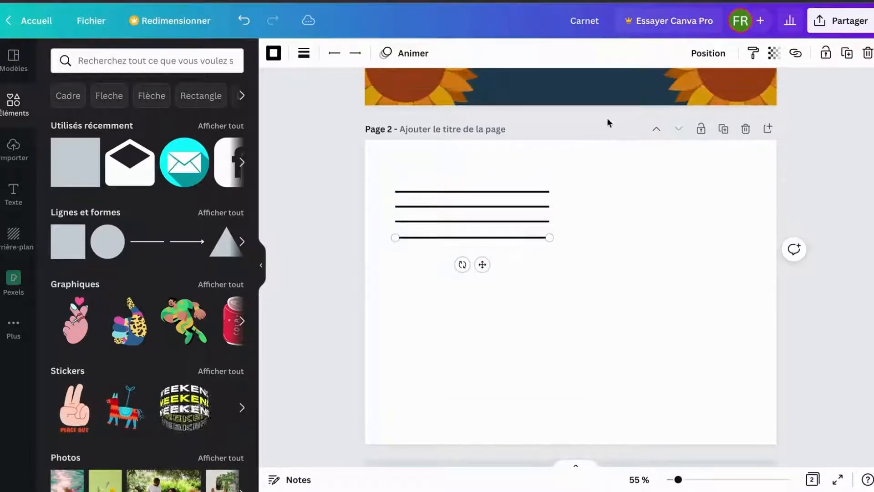
{"action": "left_click", "coordinate": [745, 129]}
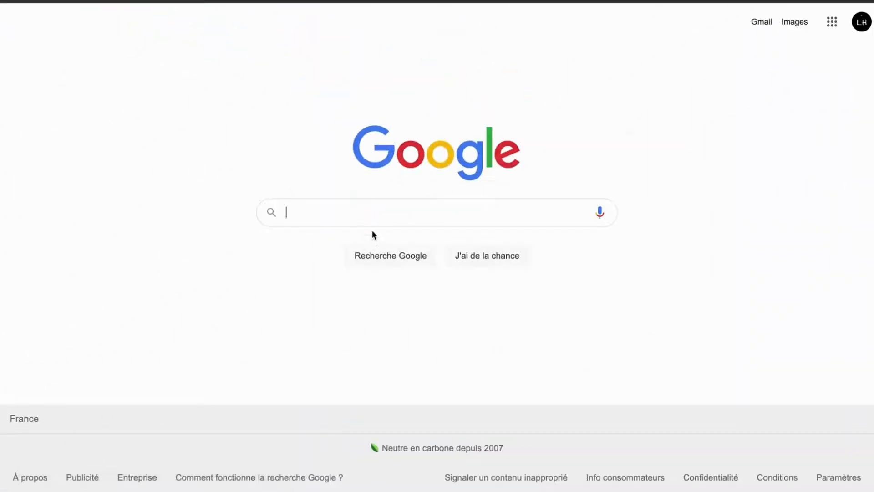
Step: Switch to Google and search for "bookbolt interior generator"
{"action": "left_click", "coordinate": [353, 211]}
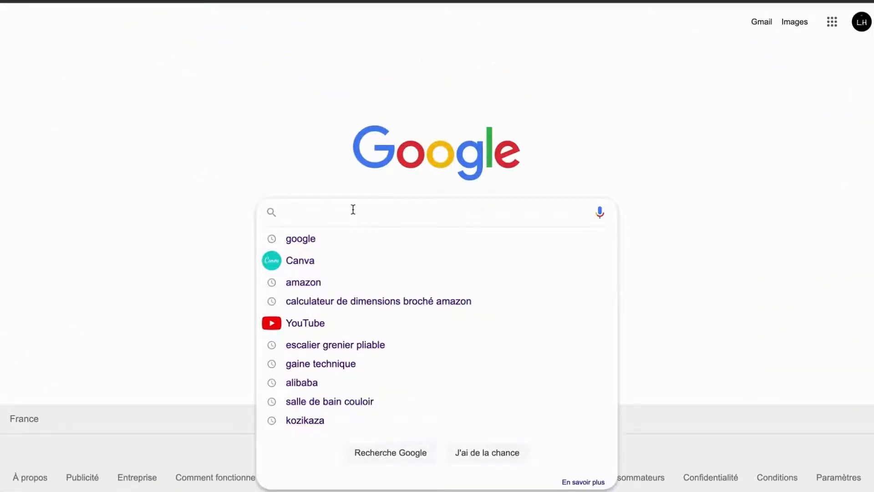
{"action": "type", "text": "int"}
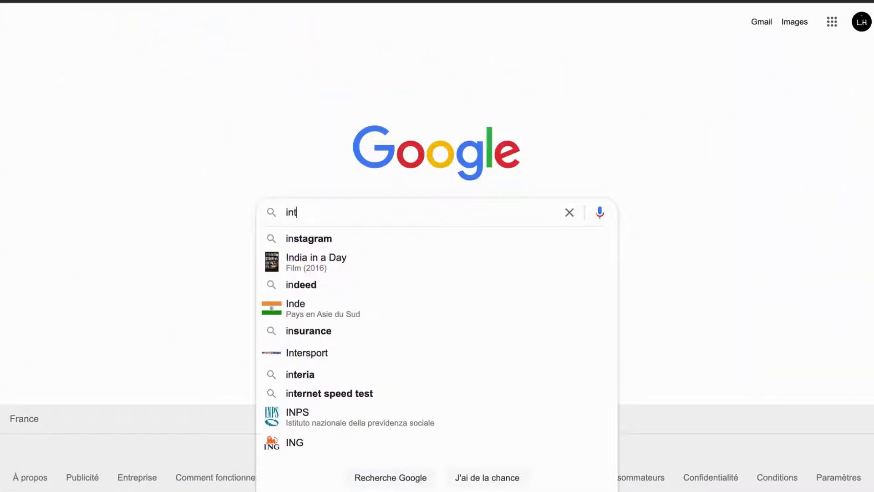
{"action": "type", "text": "erior"}
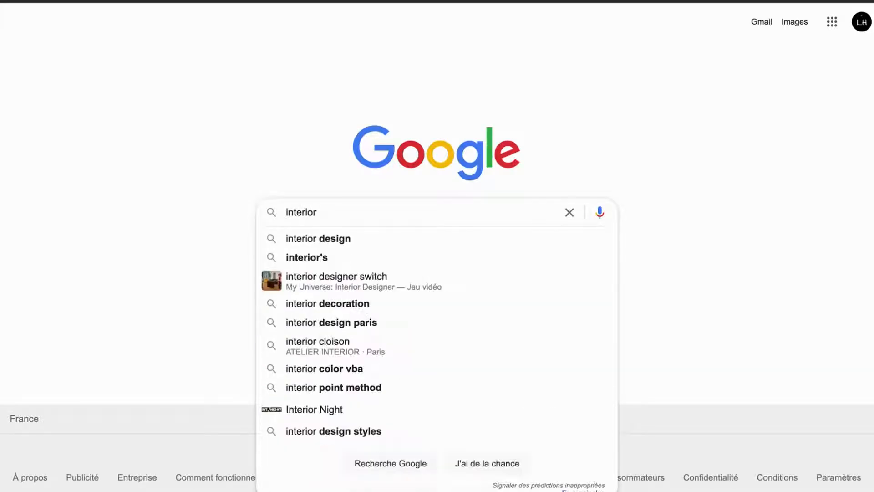
{"action": "type", "text": " bookb"}
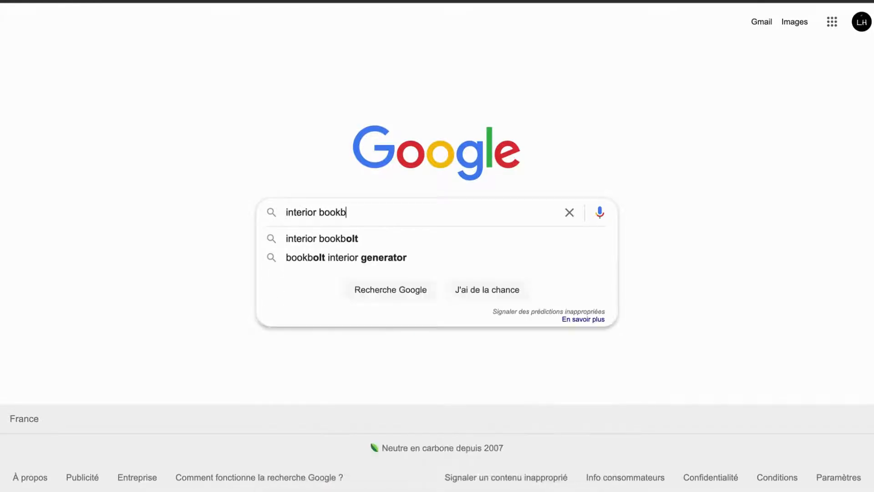
{"action": "key", "text": "Down"}
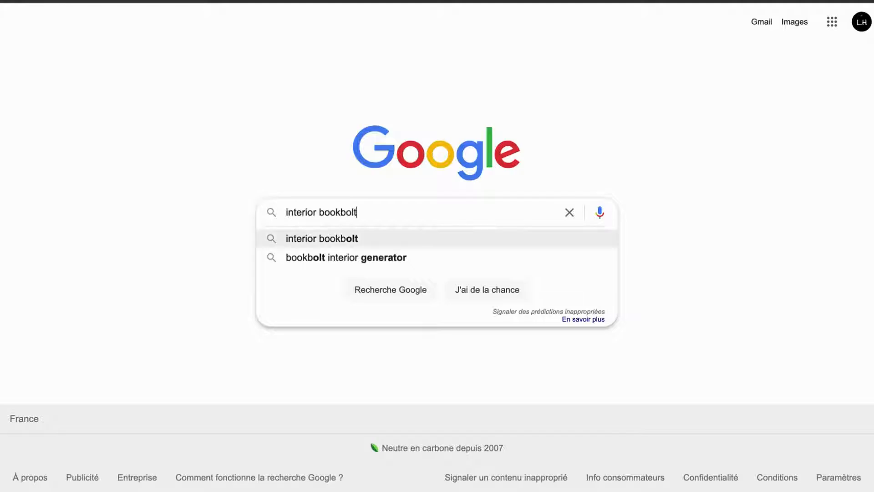
{"action": "key", "text": "Down"}
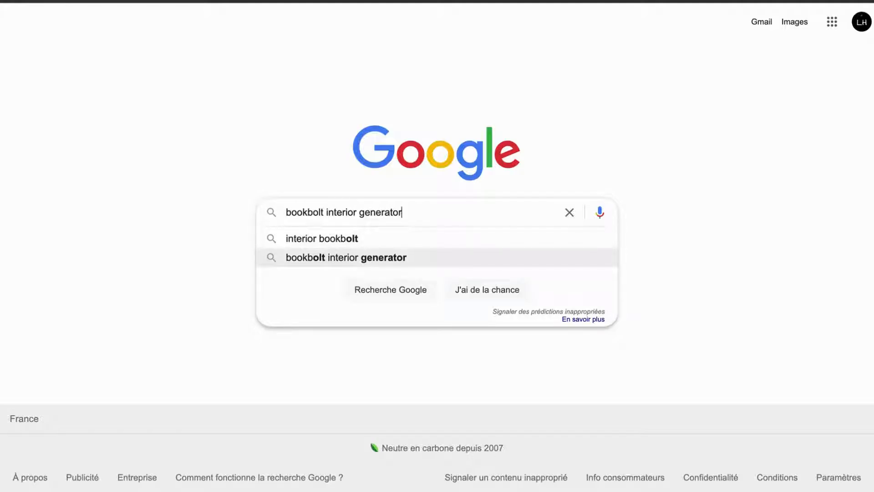
{"action": "key", "text": "Return"}
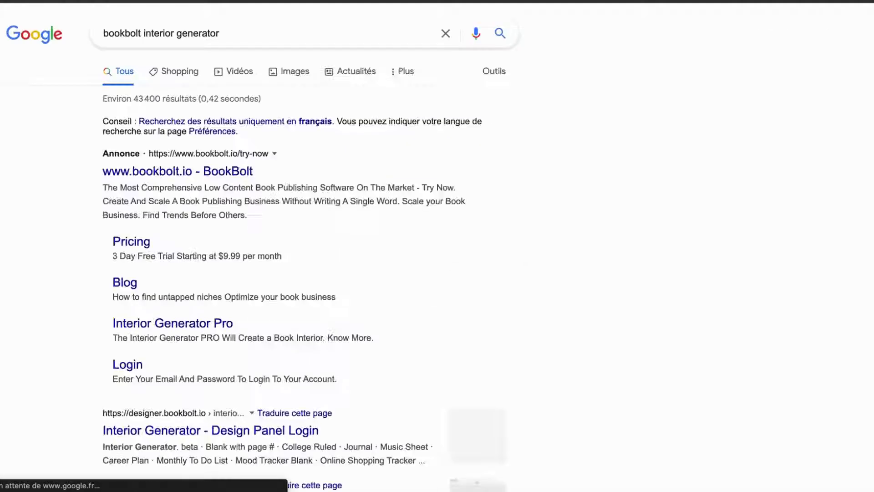
Step: Open the "Interior Generator - Design Panel Login" search result from designer.bookbolt.io
{"action": "scroll", "coordinate": [190, 218], "scroll_direction": "down", "scroll_amount": 4}
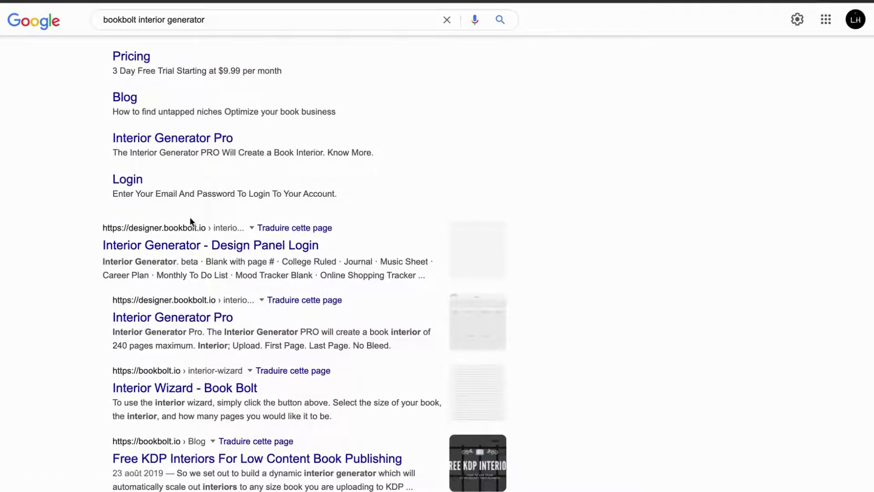
{"action": "left_click", "coordinate": [184, 246]}
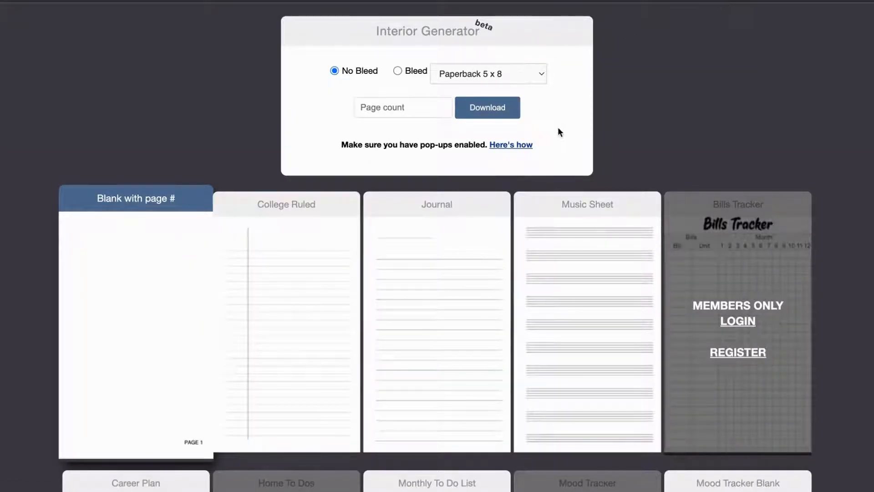
{"action": "scroll", "coordinate": [572, 230], "scroll_direction": "down", "scroll_amount": 1}
{"action": "scroll", "coordinate": [572, 230], "scroll_direction": "up", "scroll_amount": 1}
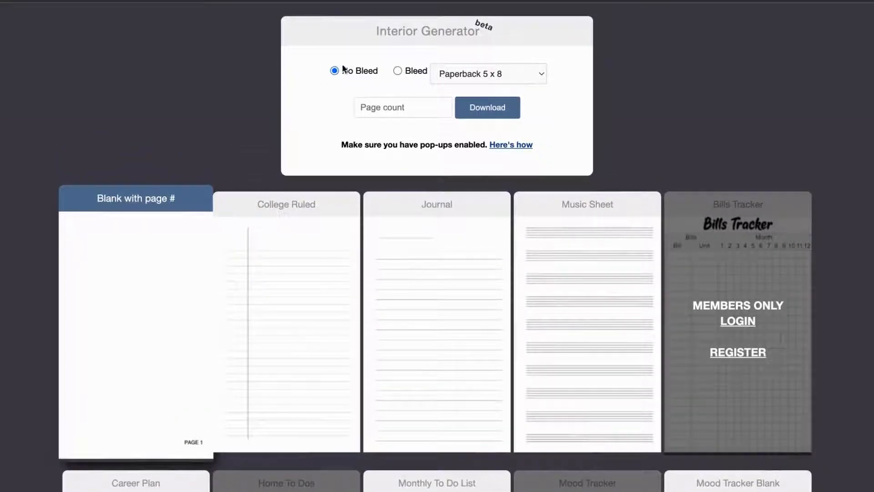
Step: Set the interior's page count to 120 and its format to Paperback 6 x 9
{"action": "left_click", "coordinate": [397, 111]}
{"action": "type", "text": "120"}
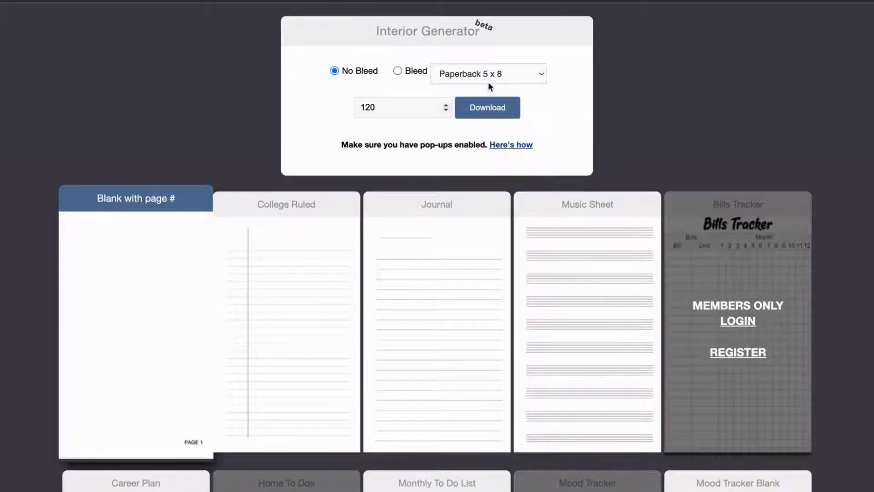
{"action": "left_click", "coordinate": [482, 75]}
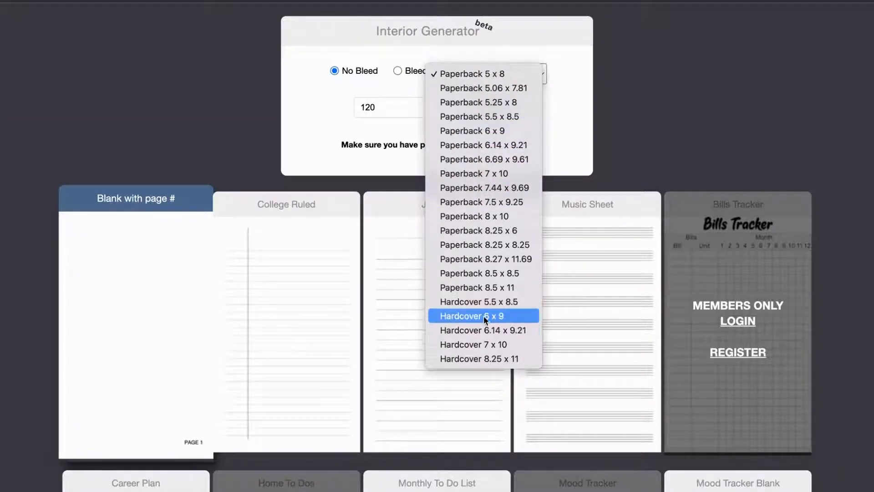
{"action": "left_click", "coordinate": [485, 132]}
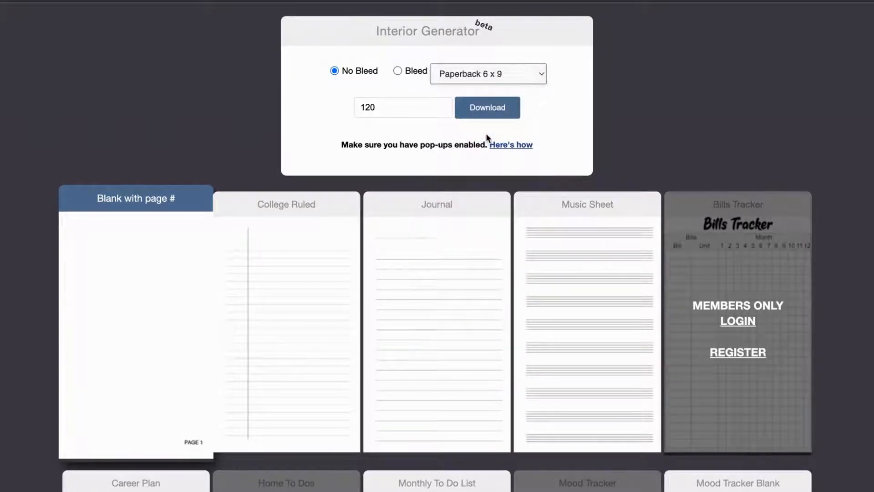
Step: Compare the interior templates with the Amazon notebook's lined pages, and download the Journal template as a 120-page, no-bleed Paperback 5 x 8 PDF
{"action": "scroll", "coordinate": [403, 284], "scroll_direction": "down", "scroll_amount": 3}
{"action": "scroll", "coordinate": [404, 277], "scroll_direction": "up", "scroll_amount": 2}
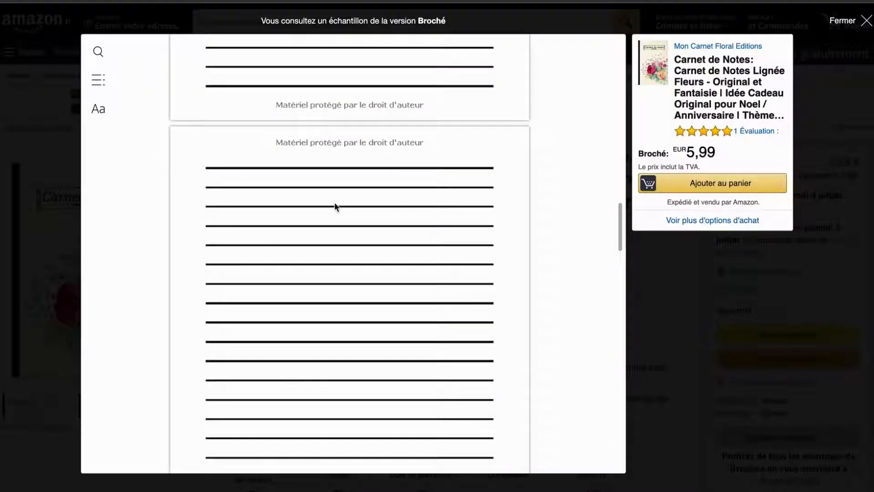
{"action": "scroll", "coordinate": [334, 201], "scroll_direction": "down", "scroll_amount": 3}
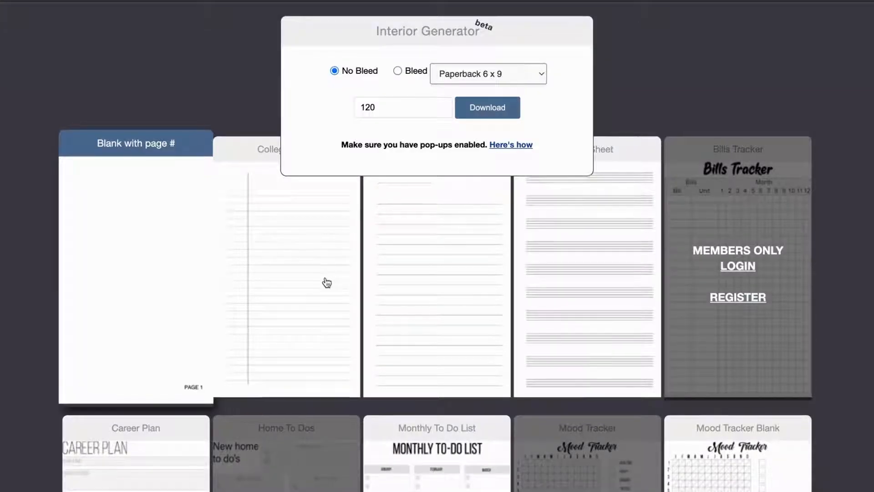
{"action": "scroll", "coordinate": [324, 281], "scroll_direction": "down", "scroll_amount": 10}
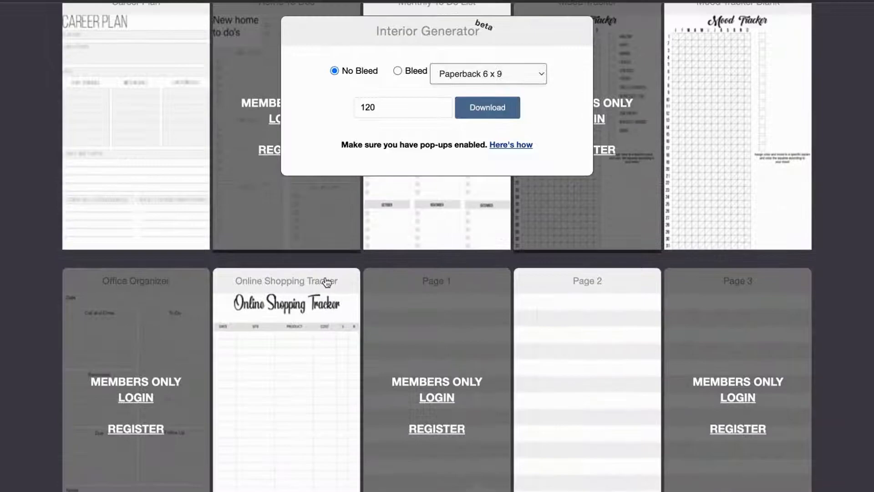
{"action": "scroll", "coordinate": [327, 283], "scroll_direction": "down", "scroll_amount": 7}
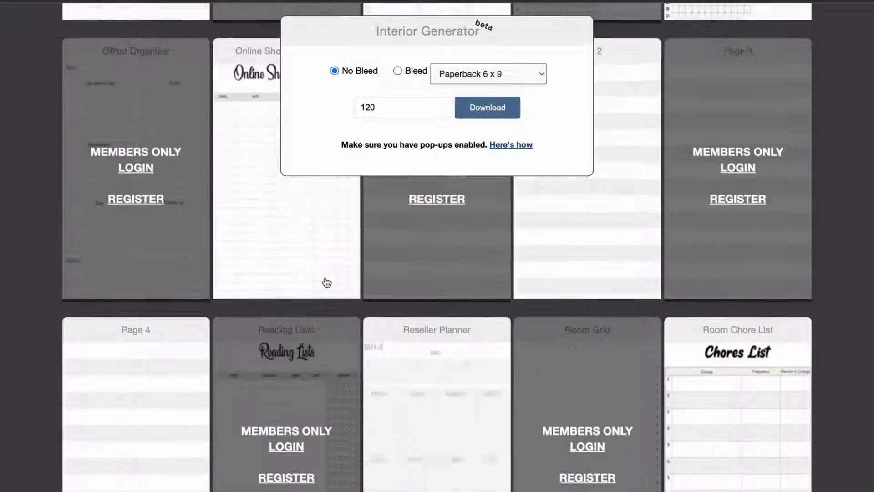
{"action": "scroll", "coordinate": [327, 282], "scroll_direction": "up", "scroll_amount": 12}
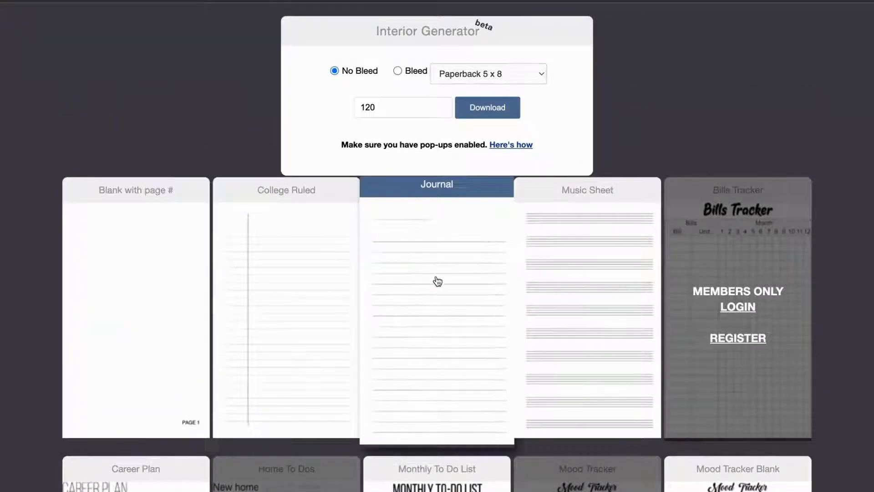
{"action": "left_click", "coordinate": [485, 112]}
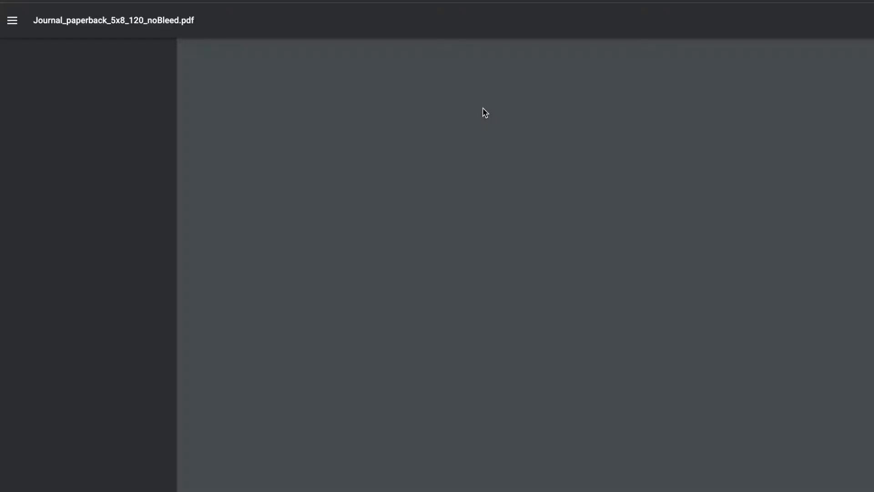
Step: Look through the generated lined journal pages and save the PDF to the Bureau folder as "Interieur canet de notes Broché"
{"action": "scroll", "coordinate": [460, 237], "scroll_direction": "down", "scroll_amount": 15}
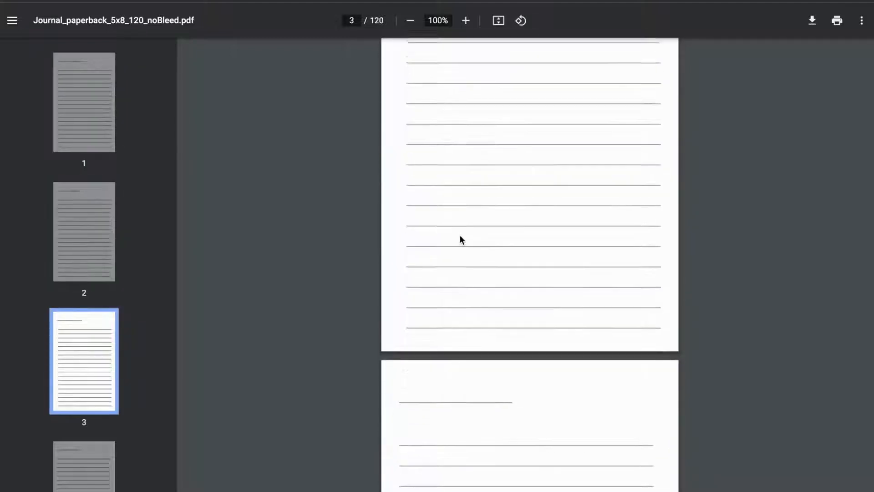
{"action": "scroll", "coordinate": [461, 240], "scroll_direction": "down", "scroll_amount": 10}
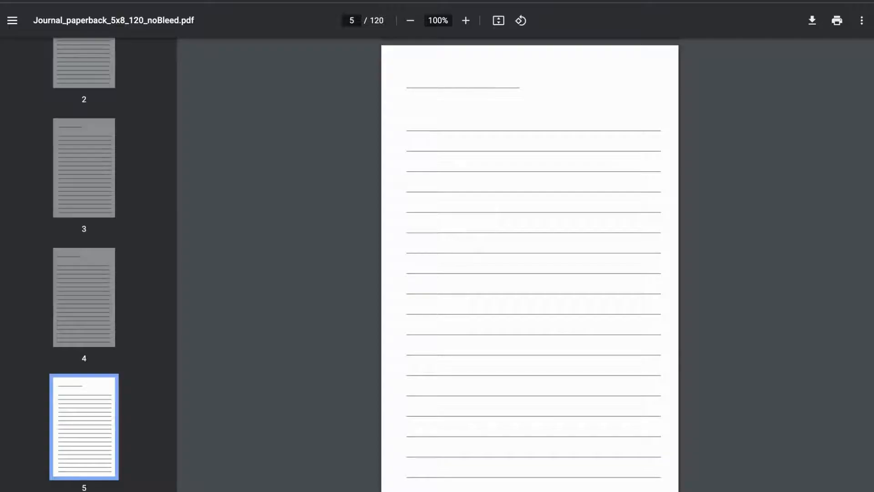
{"action": "left_click", "coordinate": [811, 21]}
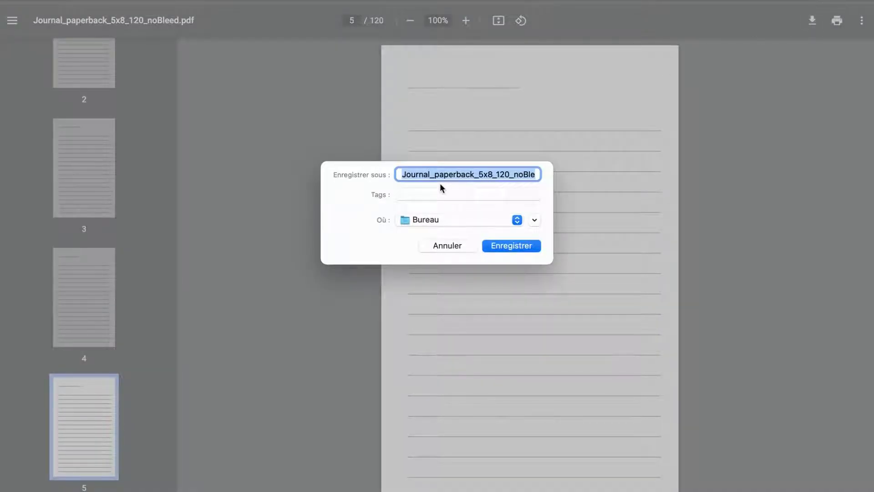
{"action": "type", "text": "Interieur canet de "}
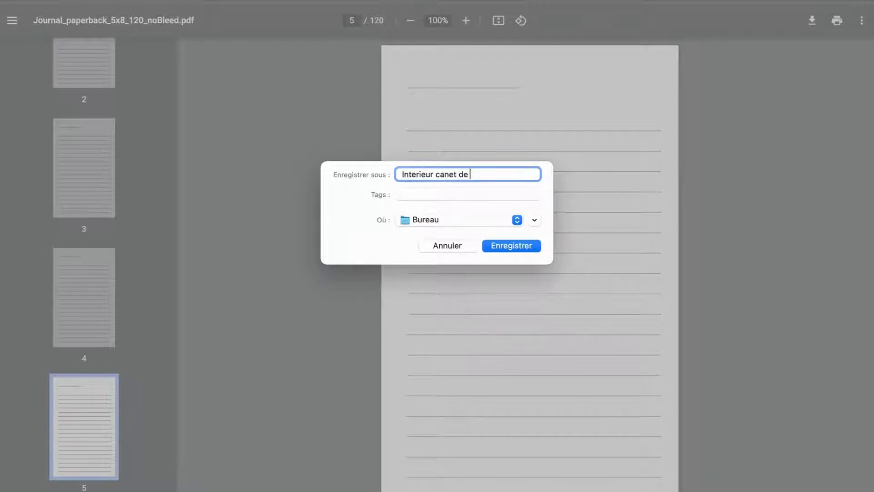
{"action": "type", "text": "notes Broché"}
{"action": "key", "text": "Return"}
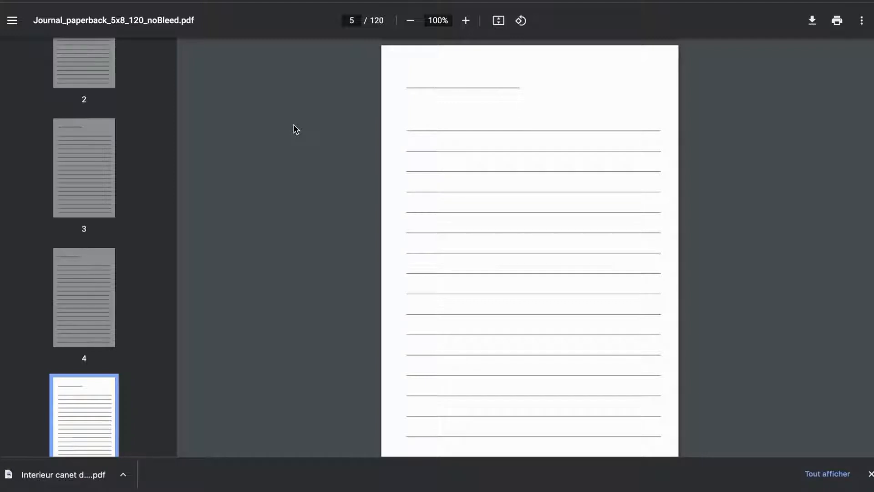
Step: View the sunflower "Carnet de notes" cover in Canva and return to the BookBolt interior PDF
{"action": "left_click", "coordinate": [223, 1]}
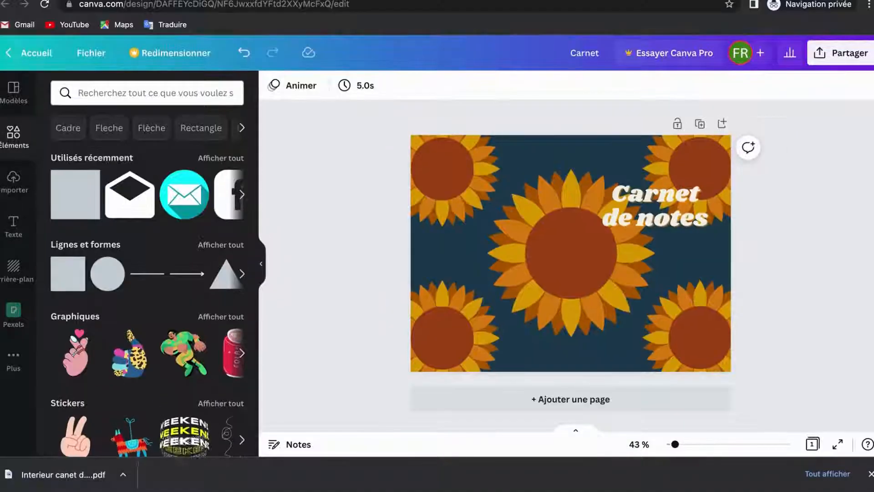
{"action": "left_click", "coordinate": [287, 1]}
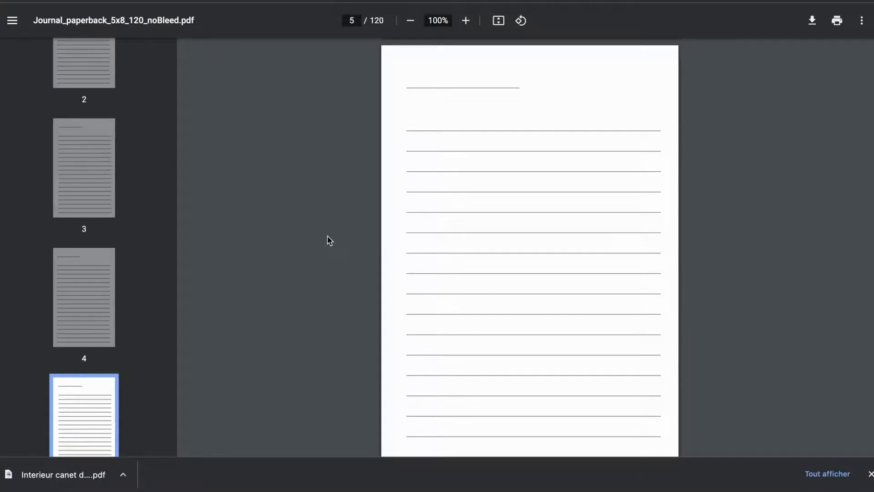
{"action": "mouse_move", "coordinate": [328, 0]}
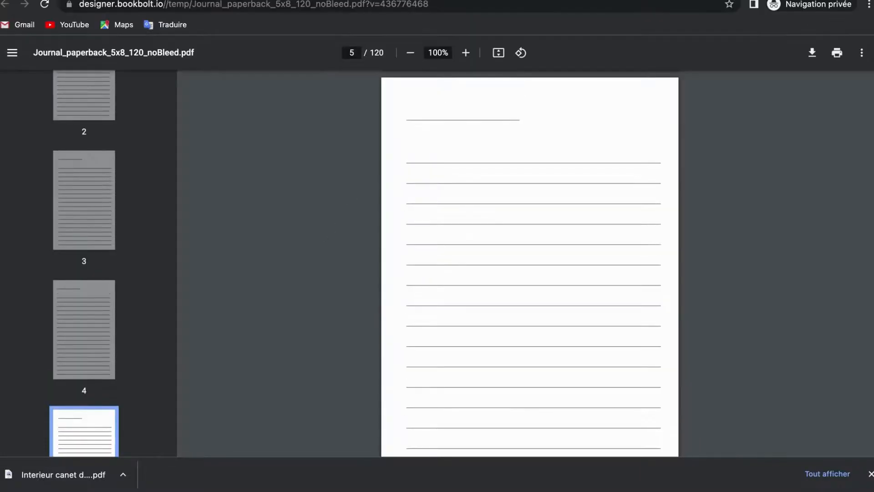